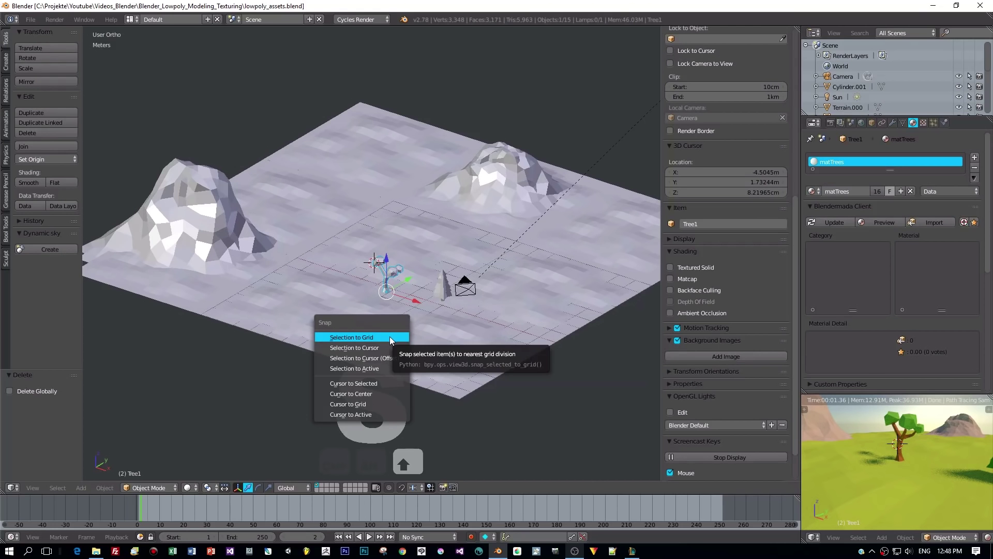
Snap the 3D cursor to the scene centre and add a cube there.
left_click(383, 391)
middle_click_drag(459, 283, 454, 285)
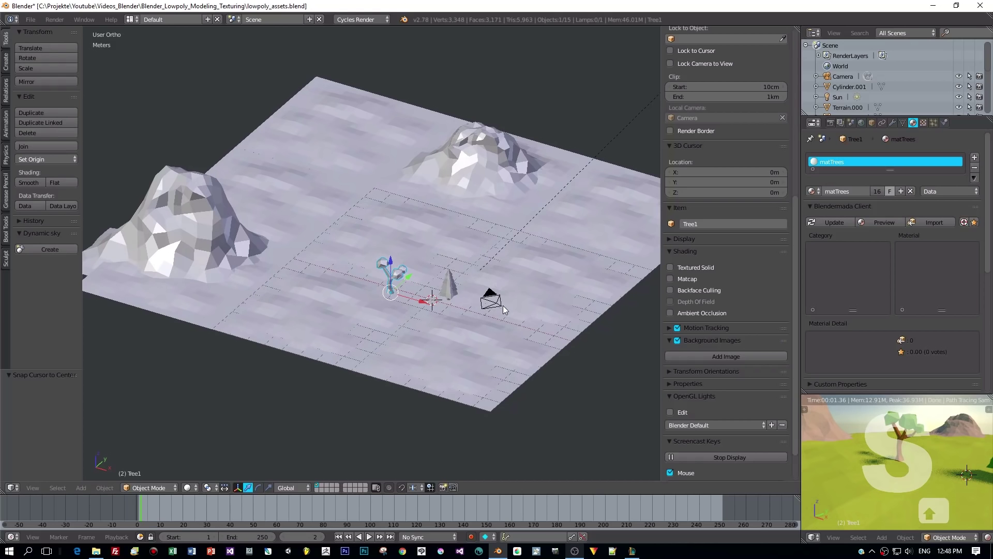
key("shift+a")
mouse_move(503, 305)
left_click(523, 319)
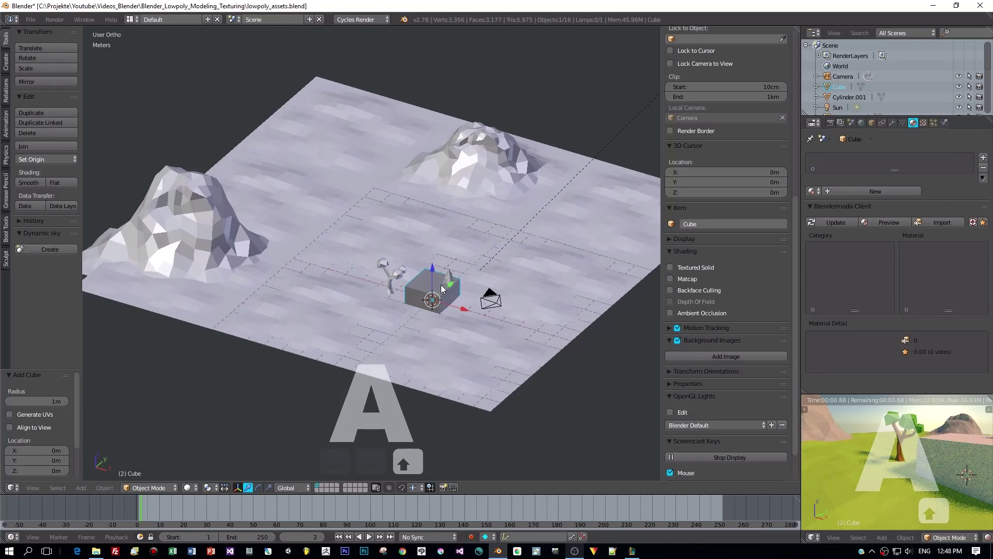
key("g")
key("x")
left_click(401, 293)
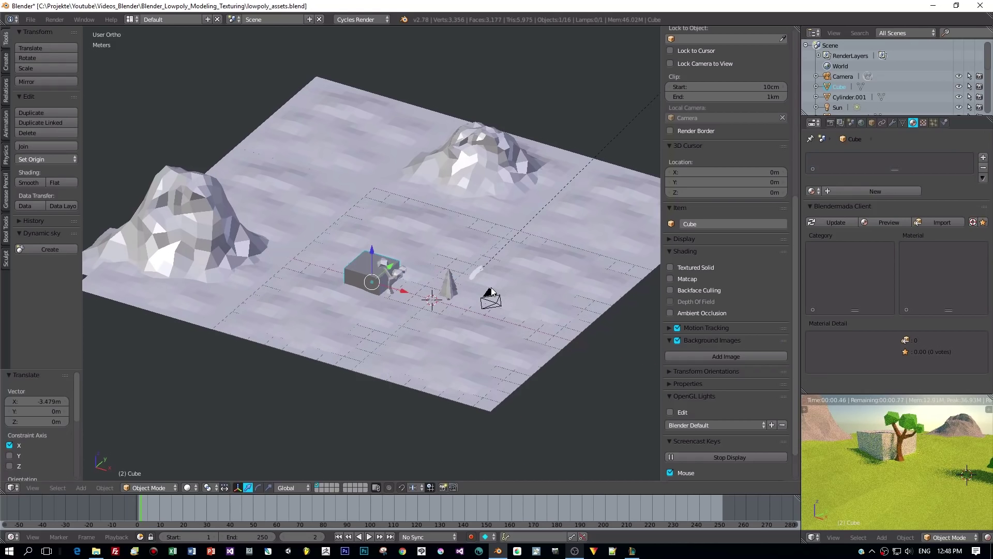
key("ctrl+z")
Hide the small cone-shaped tree that overlaps the new cube.
scroll(542, 330, "up", 3)
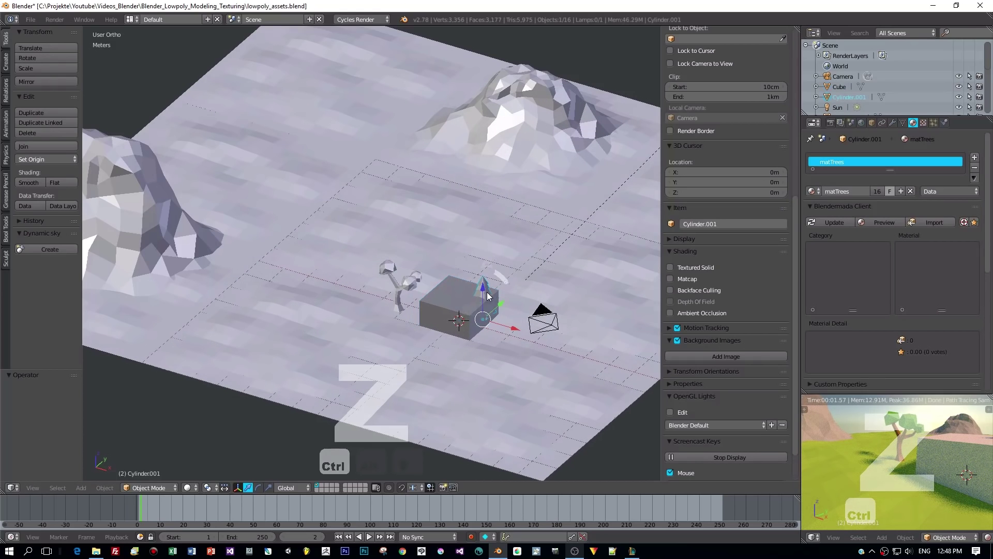
key("a")
scroll(462, 238, "up", 2)
right_click(462, 238)
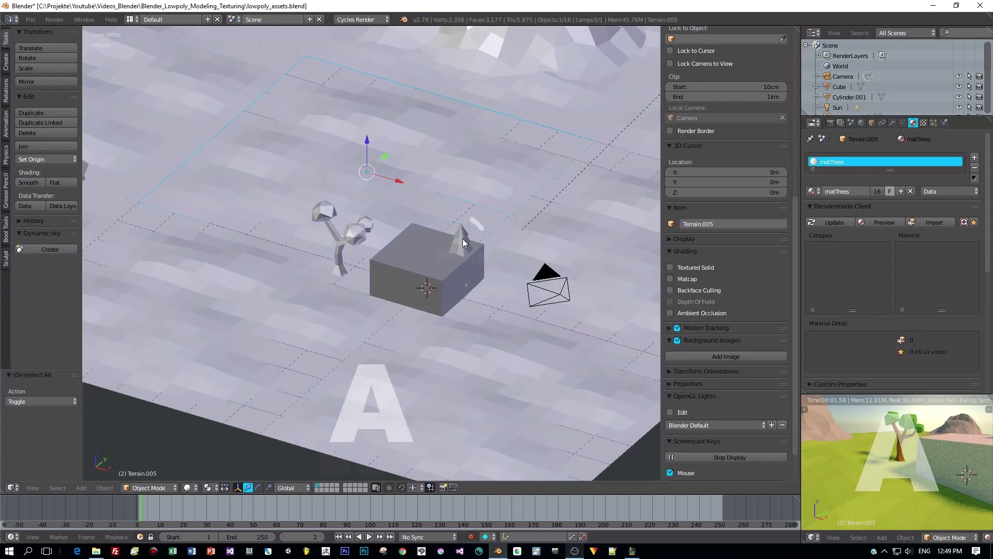
key("h")
Scale the cube down to a small block and raise it about 28.8 cm along Z.
key("s")
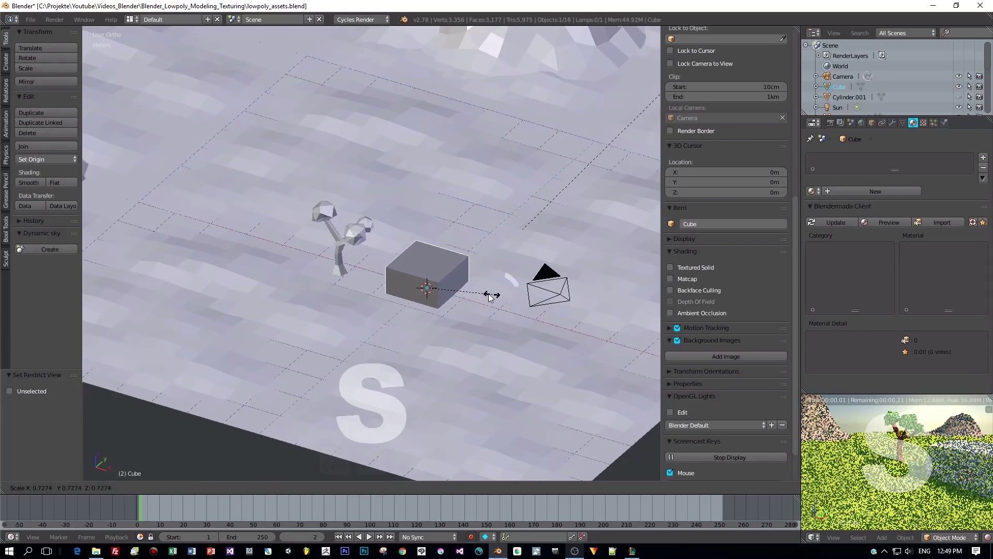
left_click(452, 291)
left_click_drag(426, 257, 426, 246)
scroll(480, 287, "up", 1)
middle_click_drag(508, 296, 417, 294, "shift")
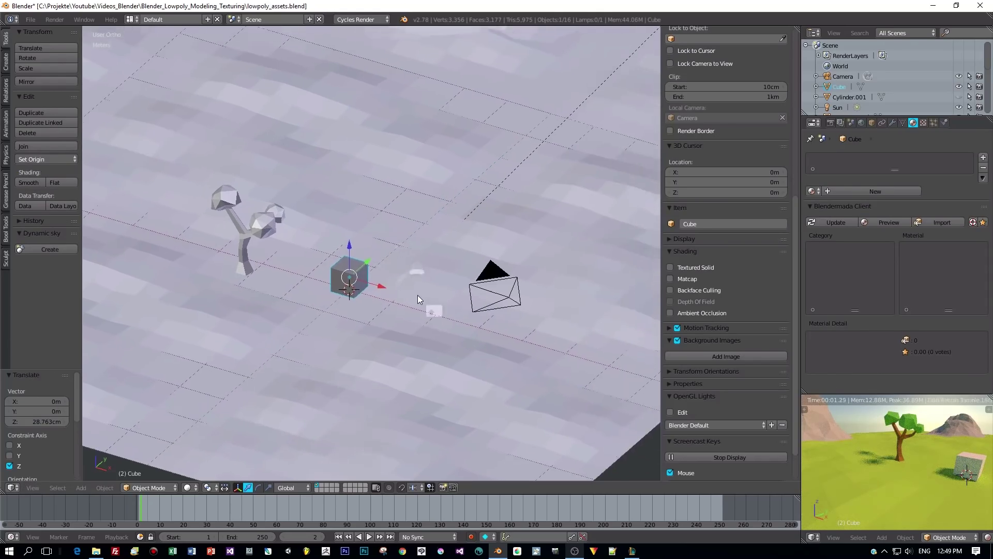
scroll(459, 284, "up", 6)
scroll(458, 293, "down", 3)
Shape the block into a thin post, scaling Z by about 1.5, everything by about 0.16, and Z again by about 3.7.
key("s")
key("z")
left_click(520, 303)
key("s")
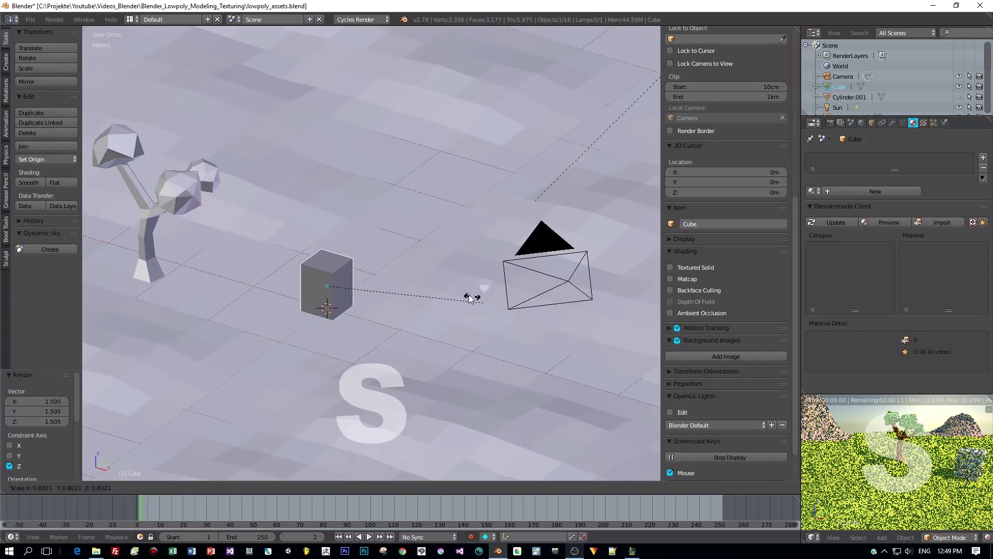
left_click(359, 286)
key("s")
key("z")
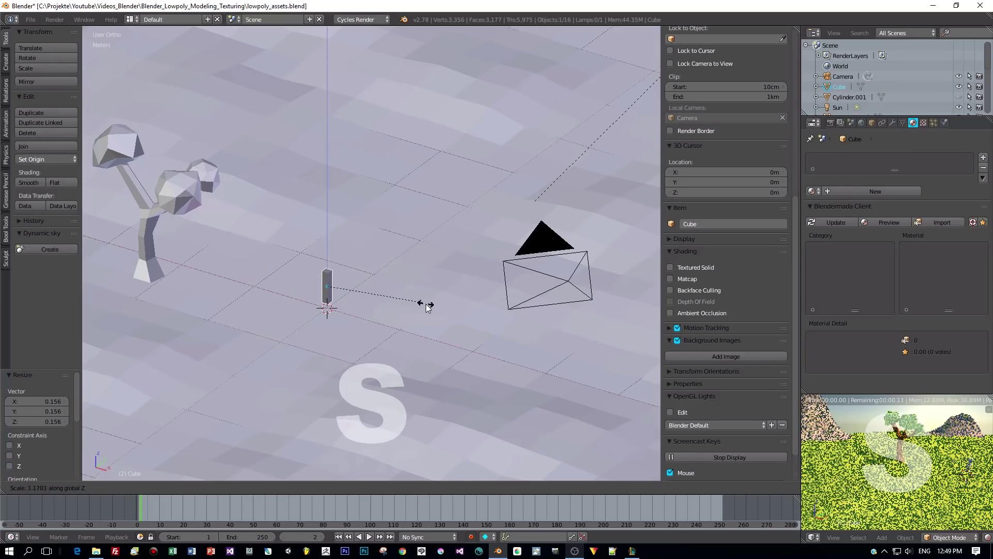
left_click(437, 308)
middle_click_drag(437, 308, 309, 292)
scroll(309, 293, "up", 1)
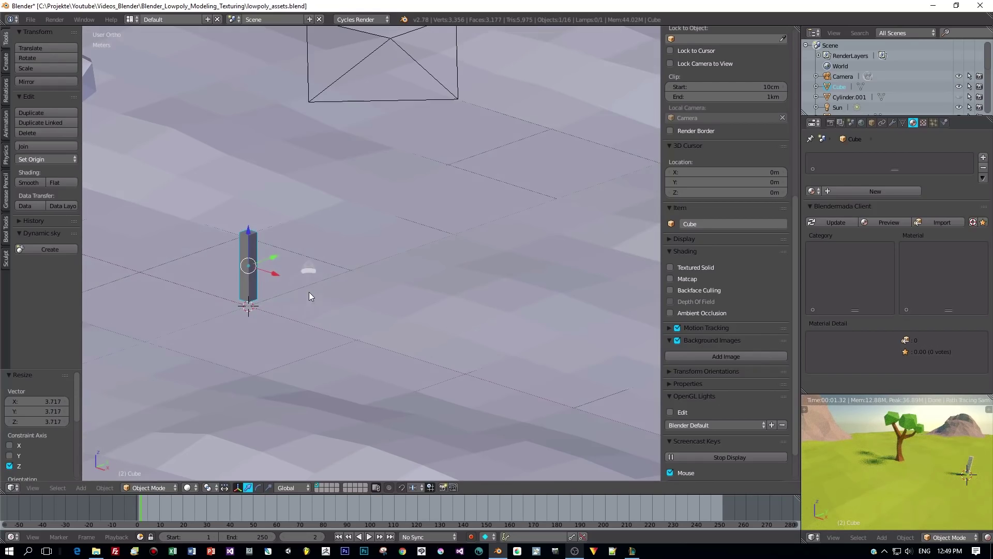
Scale the post down slightly and lower it about 14.7 cm so it stands on the ground.
left_click_drag(248, 232, 224, 255)
scroll(313, 265, "up", 1)
key("s")
left_click(337, 284)
scroll(283, 262, "up", 2)
middle_click_drag(284, 262, 333, 256, "shift")
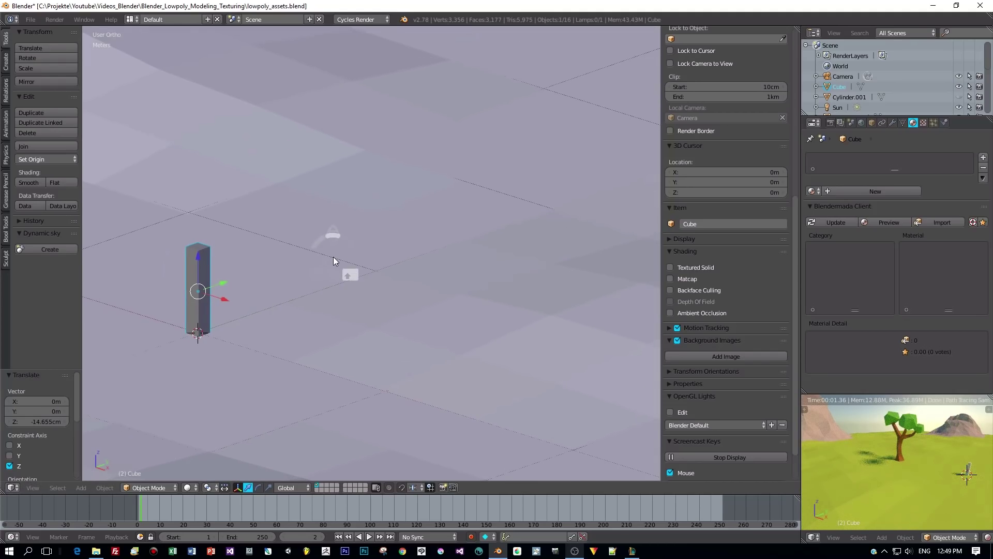
Stretch the post along Z, raised about 5.9 cm, and apply its transform.
key("ctrl+a")
left_click(333, 256)
key("s")
key("z")
left_click(284, 253)
left_click_drag(197, 252, 199, 237)
scroll(249, 270, "down", 2)
scroll(290, 272, "up", 1)
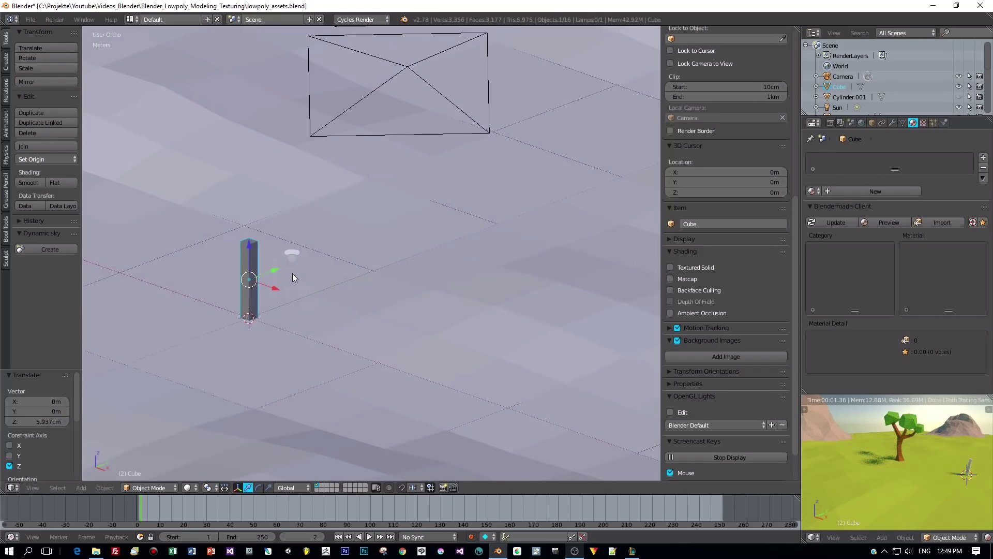
key("ctrl+a")
left_click(292, 272)
Add one loop cut around the post's upper part in Edit Mode.
key("Tab")
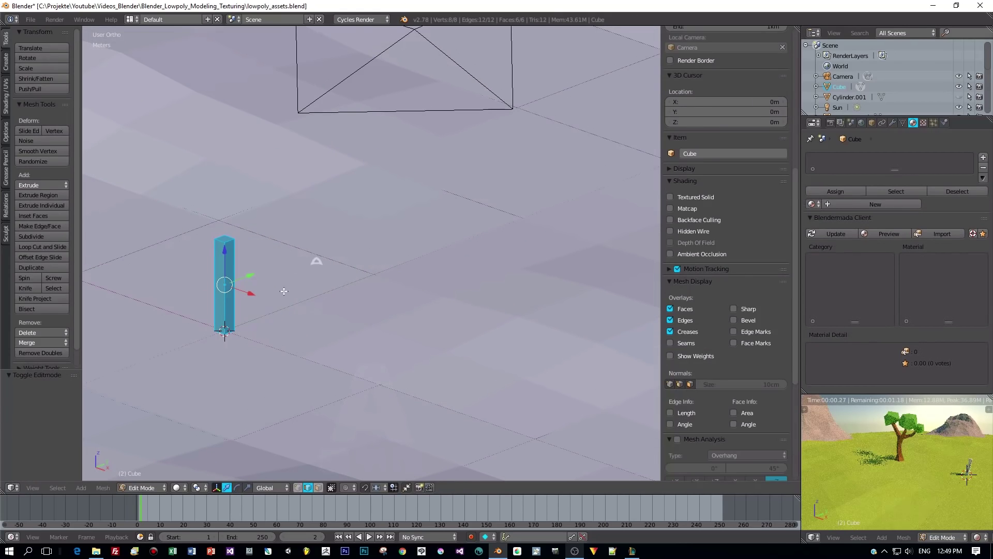
key("a")
key("ctrl+r")
left_click(232, 263)
right_click(233, 263)
Bend the post by shifting the new loop slightly along X and Y and its top about 8 mm along negative Y.
left_click_drag(249, 274, 252, 276)
left_click_drag(247, 260, 244, 261)
left_click_drag(250, 275, 252, 276)
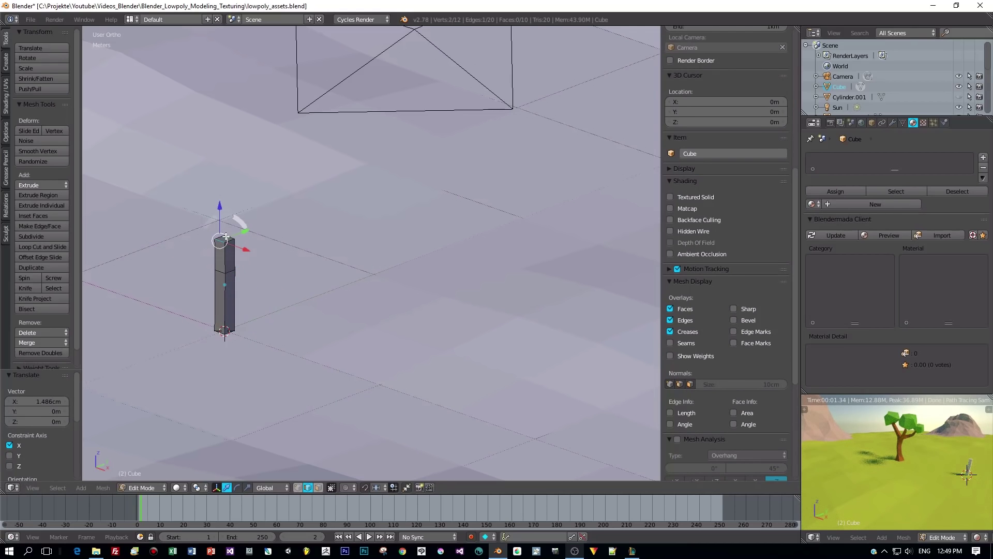
left_click_drag(250, 235, 246, 236)
middle_click_drag(271, 289, 261, 287)
key("Tab")
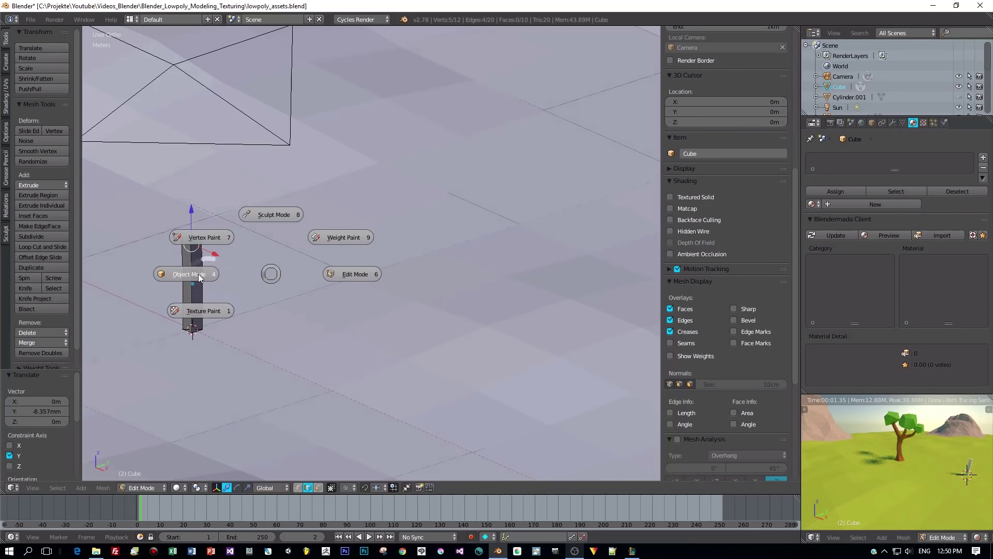
left_click(198, 274)
Duplicate the post and place the copy about 83.5 cm away along Y.
right_click(238, 290)
right_click(196, 282)
key("shift+d")
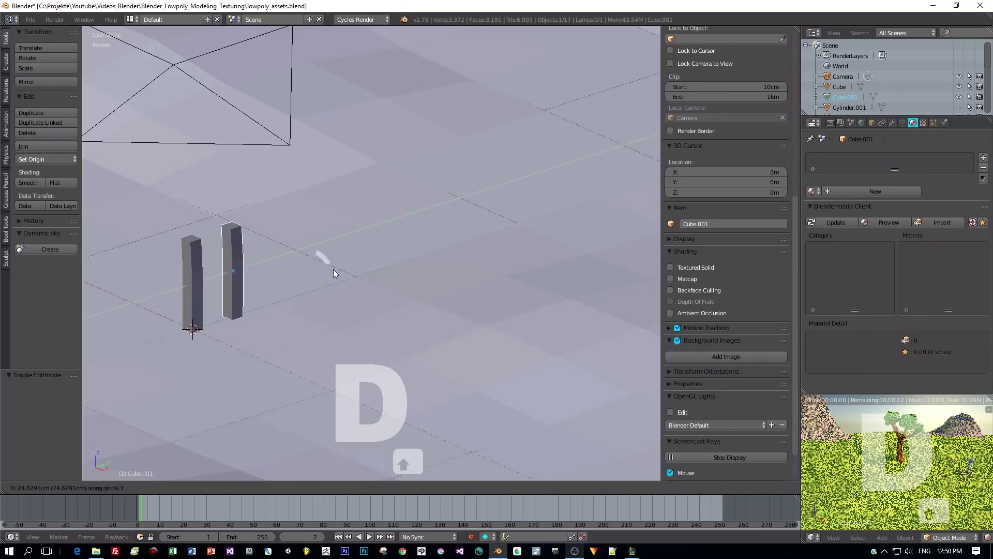
left_click(425, 253)
middle_click_drag(415, 253, 383, 265, "shift")
Shift the second post's edge loop in Edit Mode to give this post a different bend.
key("Tab")
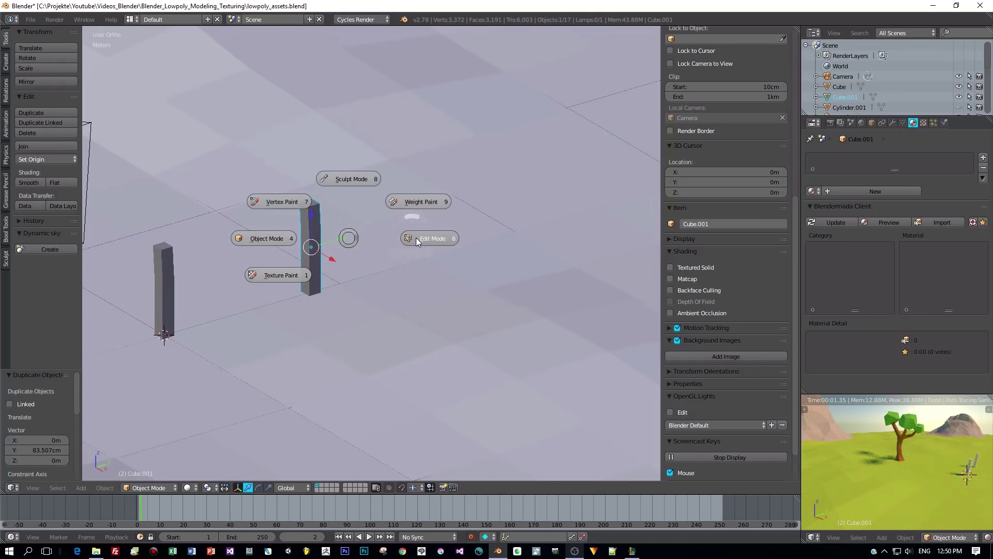
left_click(429, 238)
key("a")
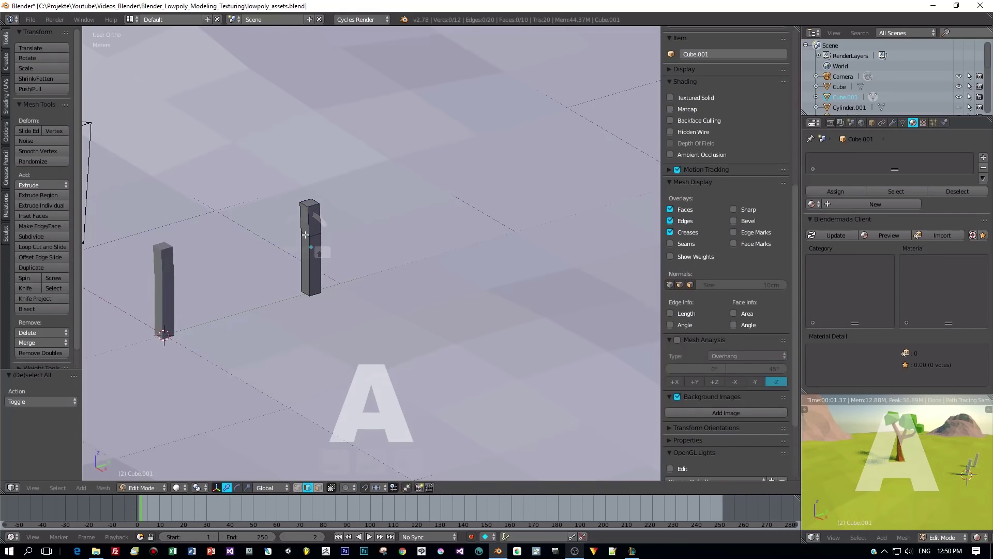
right_click(309, 235, "alt")
left_click_drag(309, 207, 336, 195)
middle_click_drag(329, 259, 335, 255)
key("Tab")
left_click(222, 287)
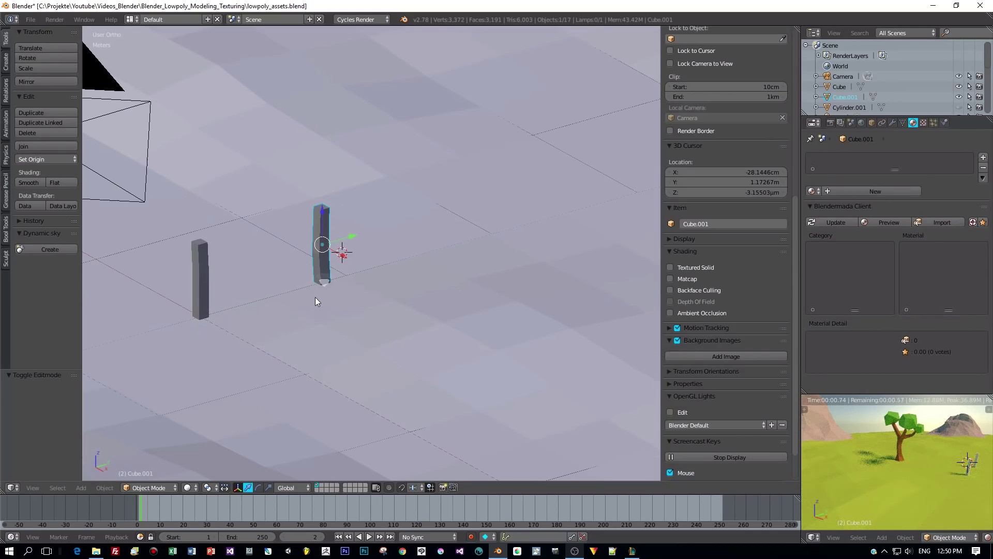
Add another cube beside the second post and scale it down.
key("shift+a")
mouse_move(321, 297)
left_click(349, 309)
key("s")
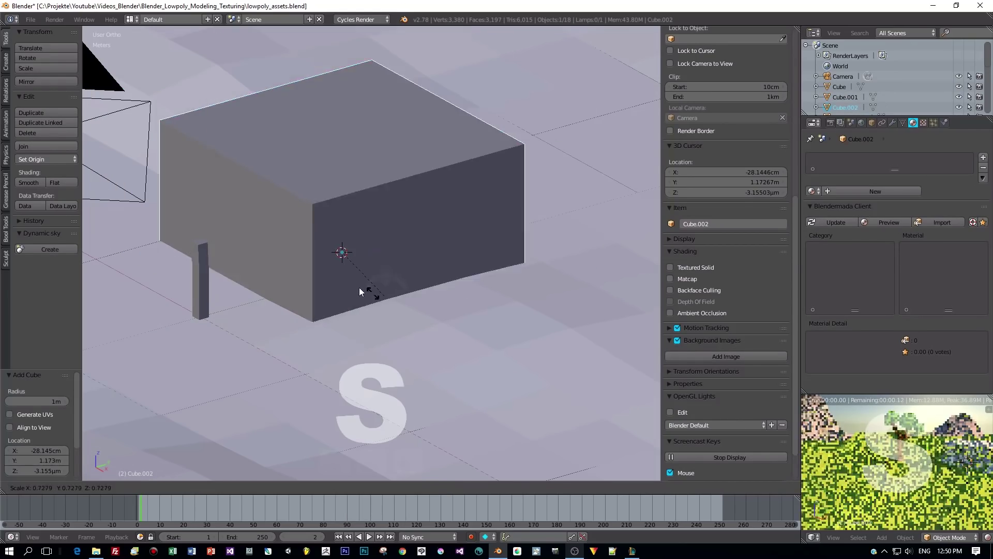
left_click(322, 265)
Position the cube between the upper parts of the two posts and scale it by about 0.37.
key("g")
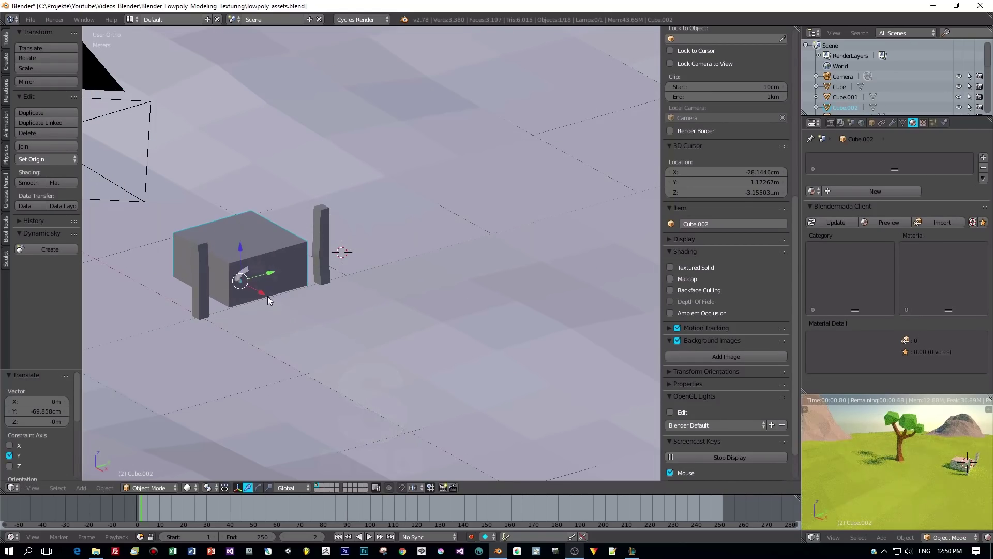
key("z")
left_click(278, 272)
key("s")
left_click(335, 250)
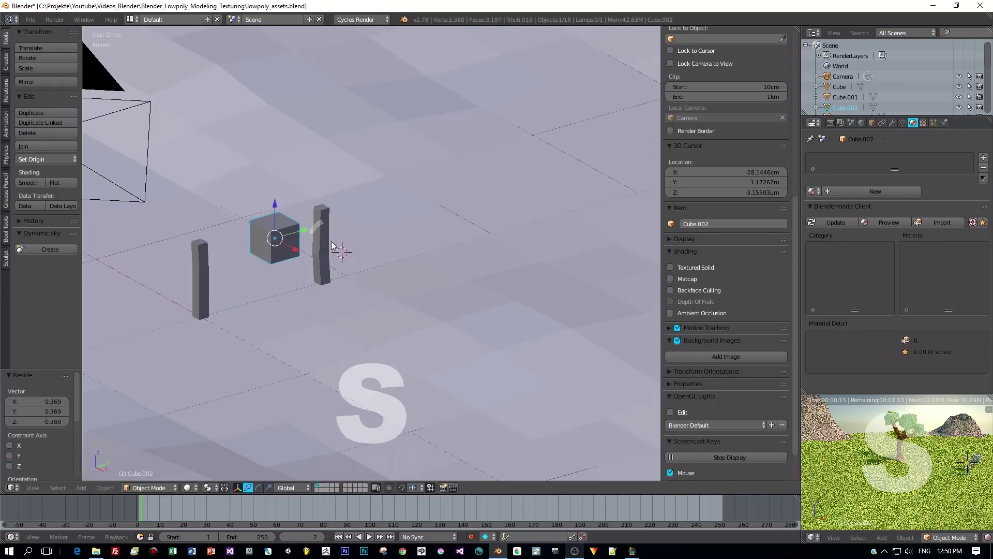
Shape the cube into a horizontal rail, scaling it by about 0.23 in X, 0.3 in Z and 2.56 in Y.
key("s")
key("x")
left_click(280, 223)
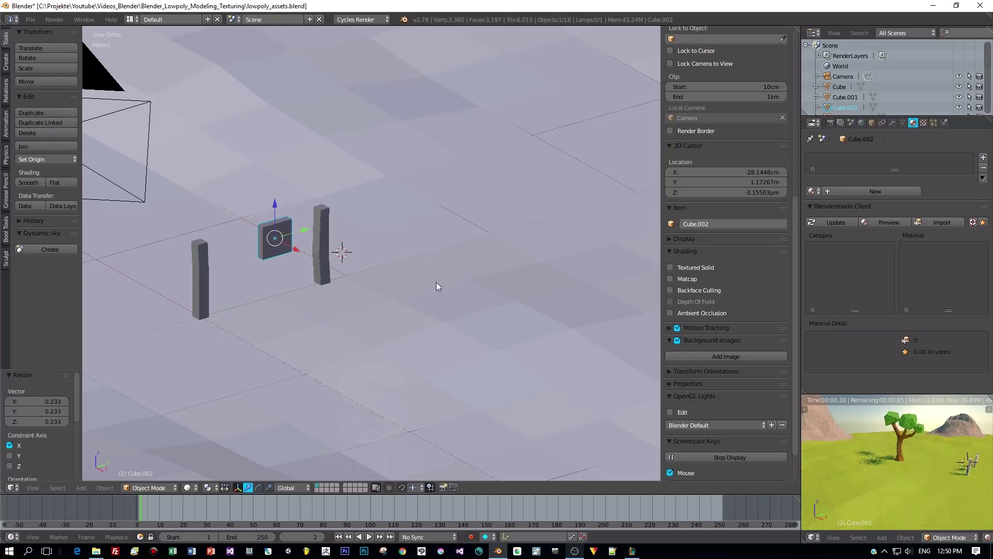
key("s")
key("z")
left_click(325, 236)
key("s")
key("y")
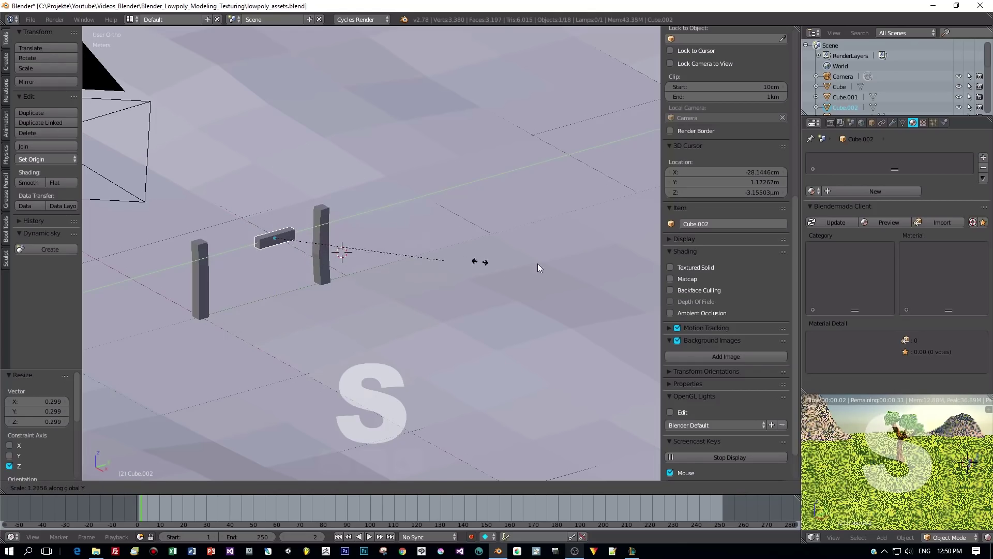
left_click(450, 260)
Scale the rail uniformly by about 2.28 so it extends past both posts.
scroll(361, 259, "up", 4)
key("s")
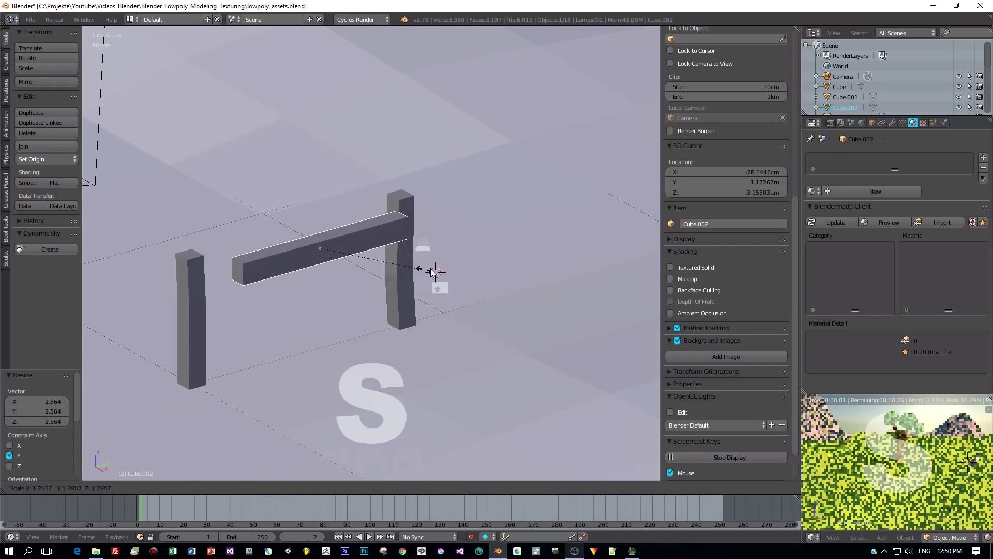
left_click(469, 269)
middle_click_drag(469, 269, 464, 269)
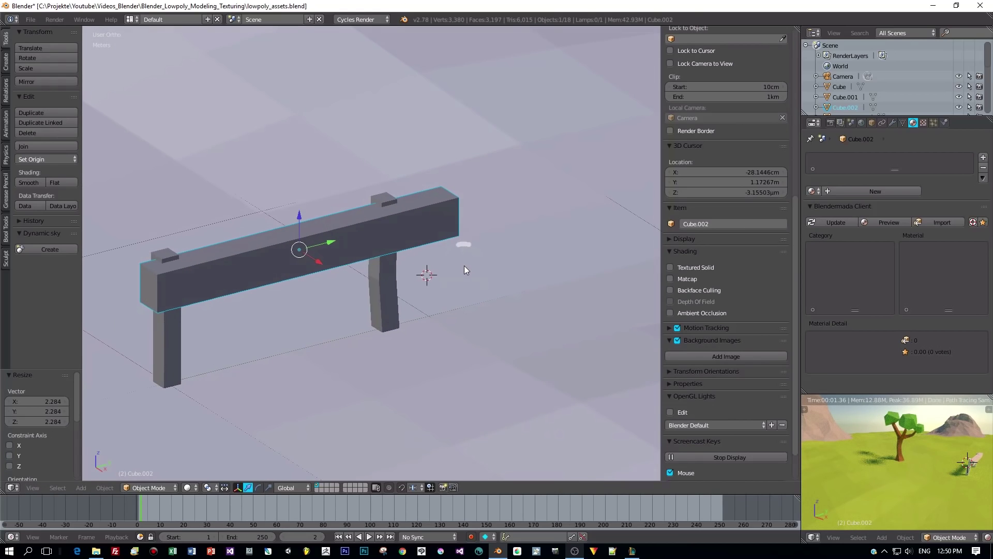
Thin the rail into a plank by moving its front face about 8.1 cm along negative X.
key("Tab")
right_click(354, 262)
left_click(318, 488)
right_click(261, 257)
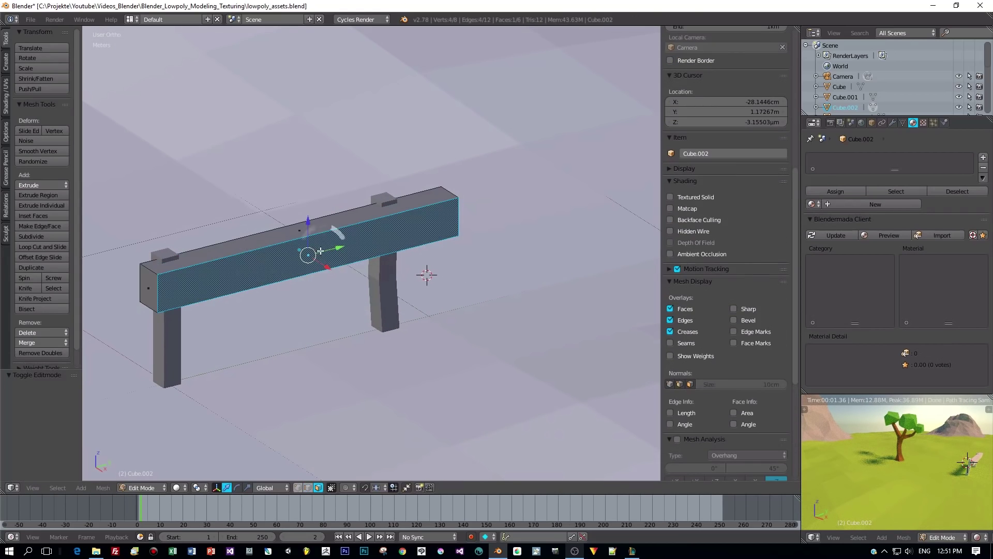
left_click_drag(327, 268, 315, 260)
middle_click_drag(323, 244, 313, 230)
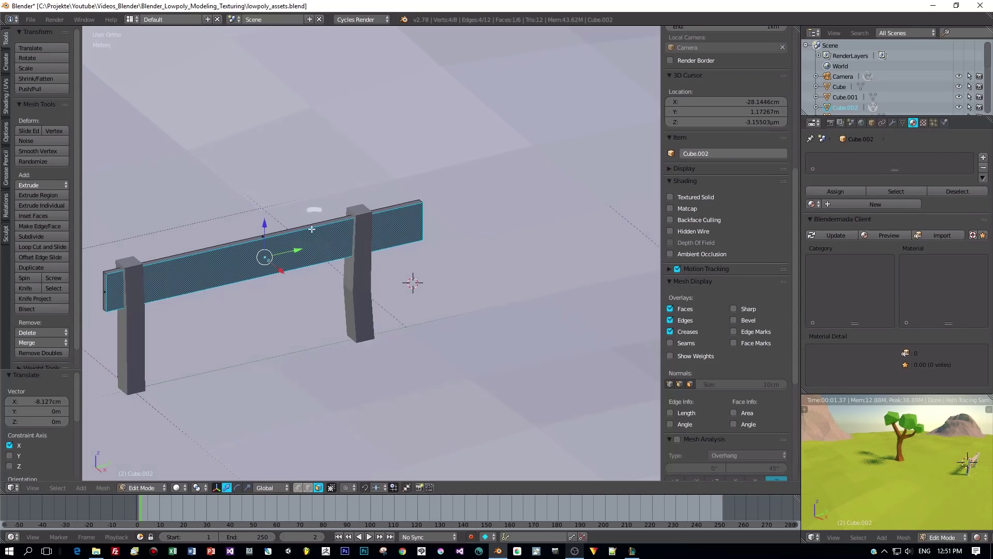
Lower the plank's top face about 3.3 cm and pull its end face in toward the nearby post.
right_click(310, 228)
left_click_drag(263, 208, 259, 221)
middle_click_drag(286, 243, 193, 215)
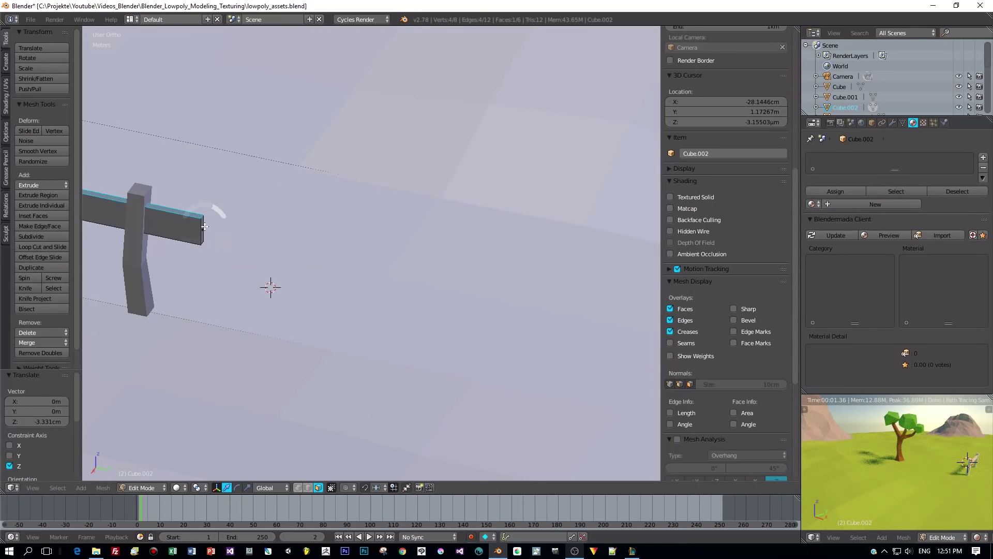
left_click_drag(227, 234, 192, 233)
middle_click_drag(197, 233, 345, 250)
scroll(345, 250, "down", 1)
key("Tab")
left_click(280, 247)
Set the plank's origin to its geometry and move it along X onto the front of the posts.
key("ctrl+alt+shift+c")
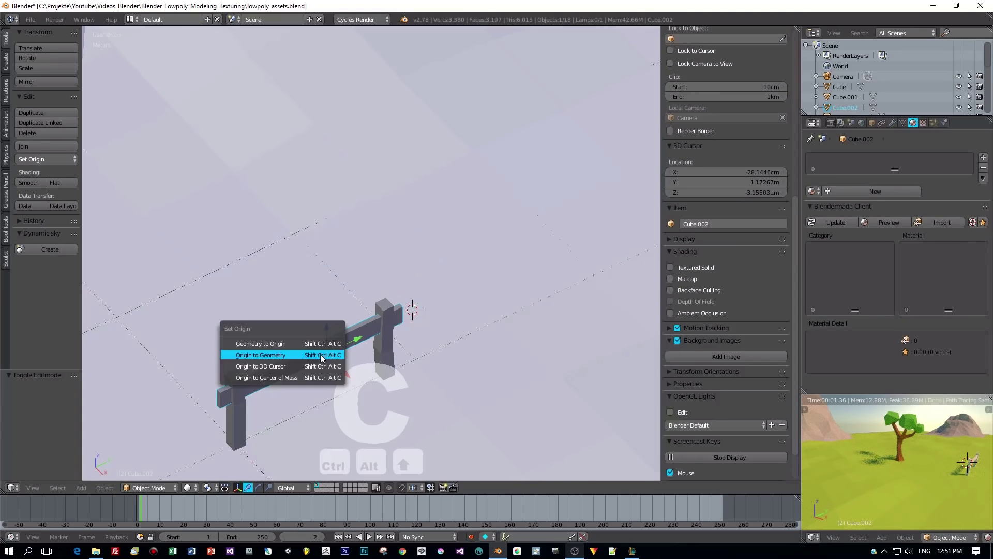
left_click(321, 354)
left_click_drag(328, 375, 331, 380)
middle_click_drag(331, 380, 339, 250)
Add a loop cut near one end of the plank and shift that end's edge about 1.2 cm along negative X.
key("Tab")
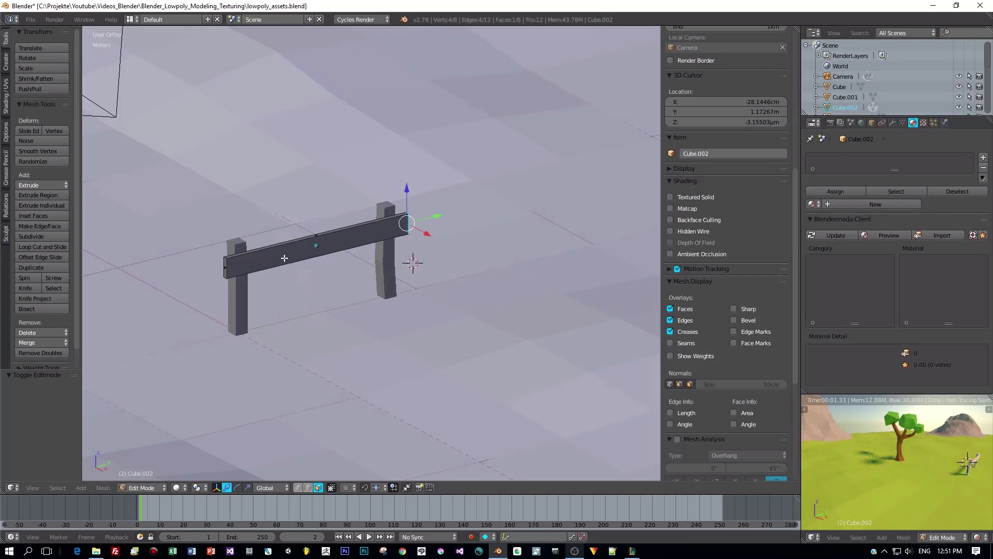
key("ctrl+r")
left_click(284, 257)
left_click(243, 267)
left_click_drag(293, 267, 243, 278)
Select the plank's new edge loop and nudge it vertically to make the board uneven.
middle_click_drag(365, 265, 223, 228)
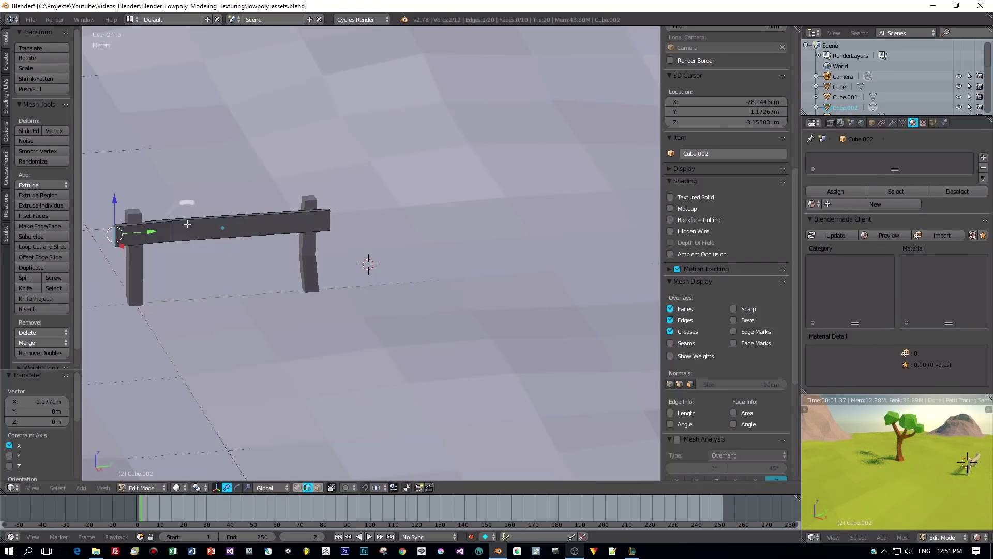
left_click_drag(151, 200, 170, 201)
key("a")
right_click(168, 223, "alt+shift")
left_click(169, 200)
Add a second loop cut near the plank's other end and offset it slightly along Z.
key("ctrl+r")
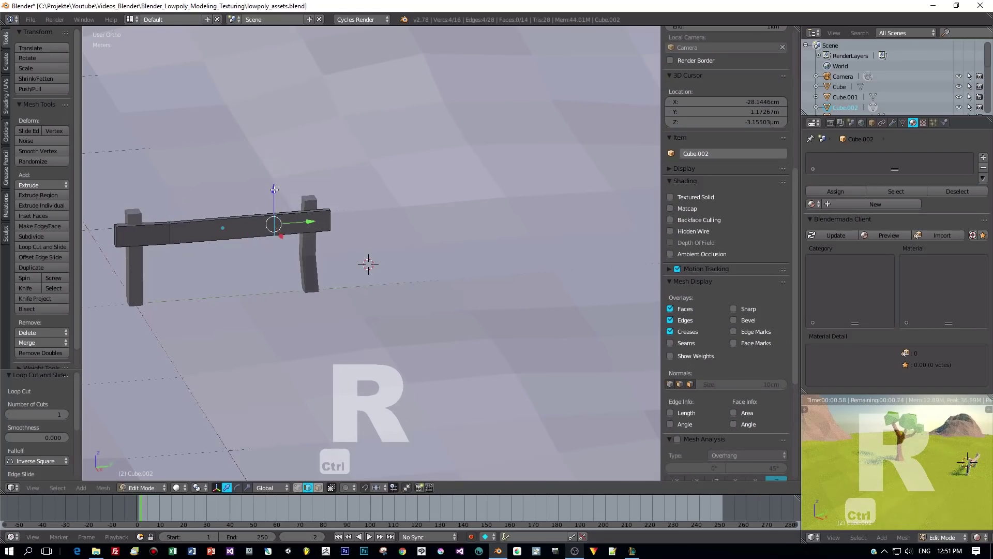
left_click(274, 190)
left_click_drag(275, 188, 276, 187)
middle_click_drag(282, 194, 352, 238)
key("Tab")
left_click(264, 244)
Duplicate the plank and place the copy about 16.4 cm below the original.
right_click(286, 253)
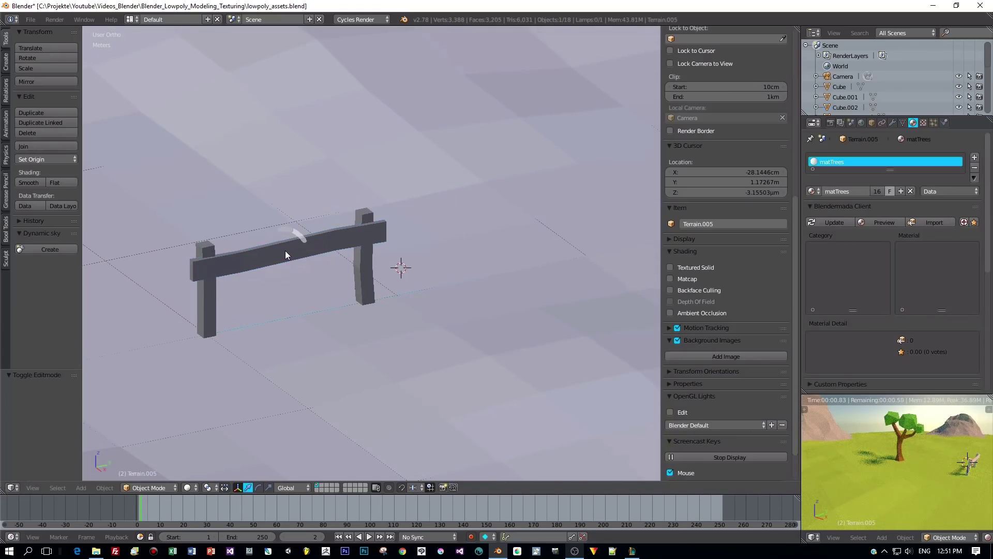
right_click(285, 252)
key("shift+d")
key("z")
left_click(292, 297)
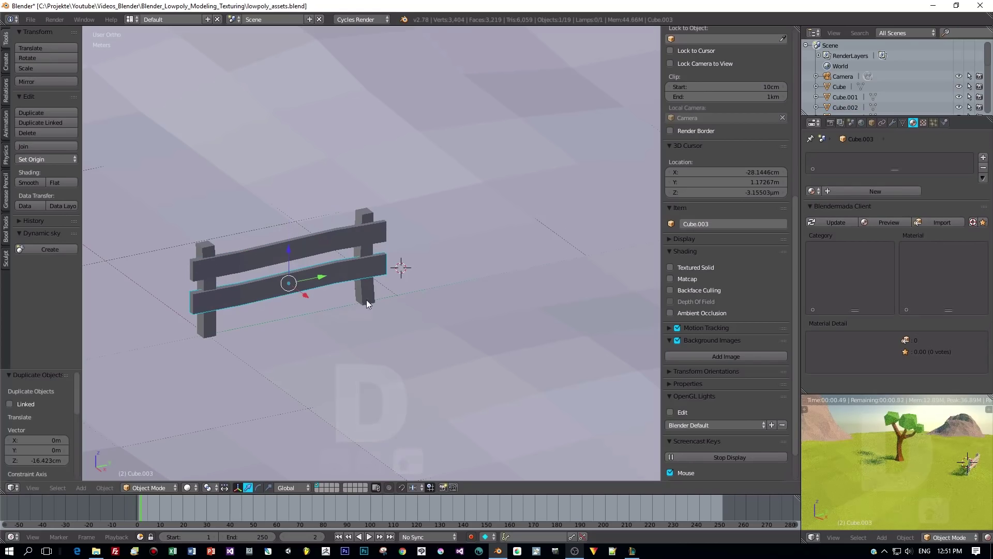
Shift one edge loop of the lower plank about 6.5 cm along Y and nudge its other loop slightly to vary the board.
key("Tab")
middle_click_drag(292, 304, 299, 306)
key("a")
right_click(256, 302, "alt")
left_click_drag(274, 314, 293, 293)
right_click(348, 278, "alt+shift")
key("a")
right_click(349, 277, "alt")
left_click_drag(366, 291, 368, 291)
left_click(391, 270)
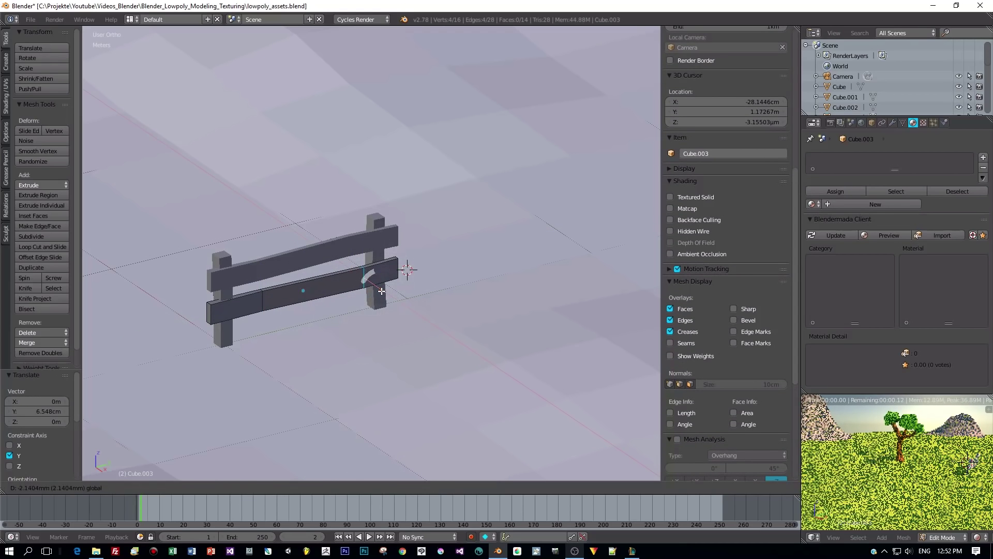
Move the front face at one end of the lower plank about 9.1 mm along X and finish editing the mesh.
middle_click_drag(297, 321, 262, 322)
left_click(318, 488)
right_click(260, 320)
key("g")
key("x")
left_click(310, 307)
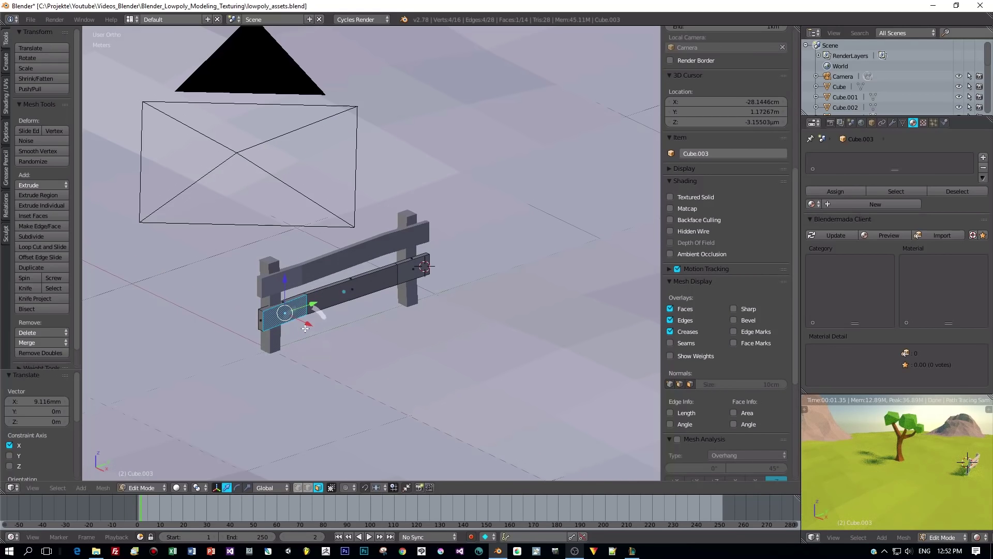
middle_click_drag(305, 328, 275, 288)
key("Tab")
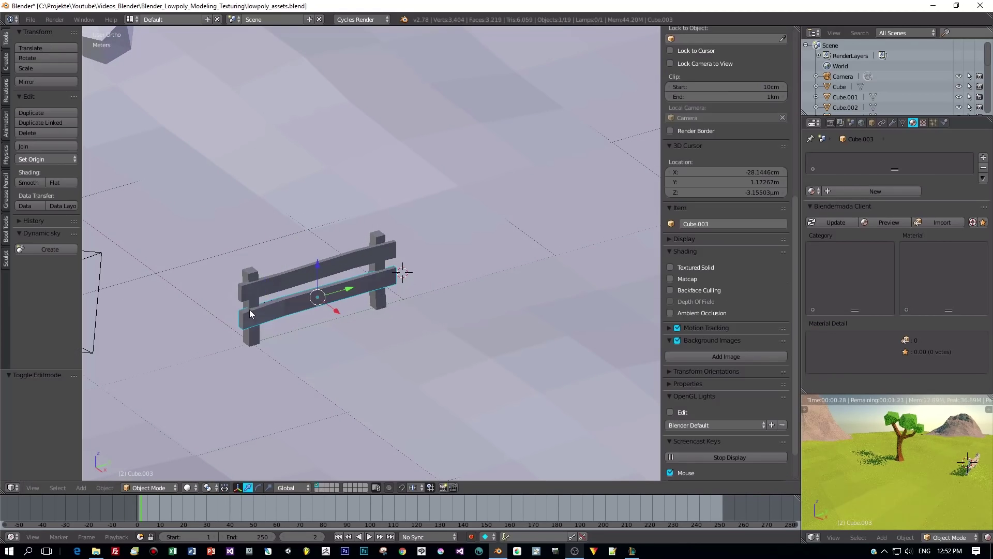
Join both planks and both posts into a single fence object.
middle_click_drag(310, 326, 299, 329)
scroll(334, 353, "up", 2)
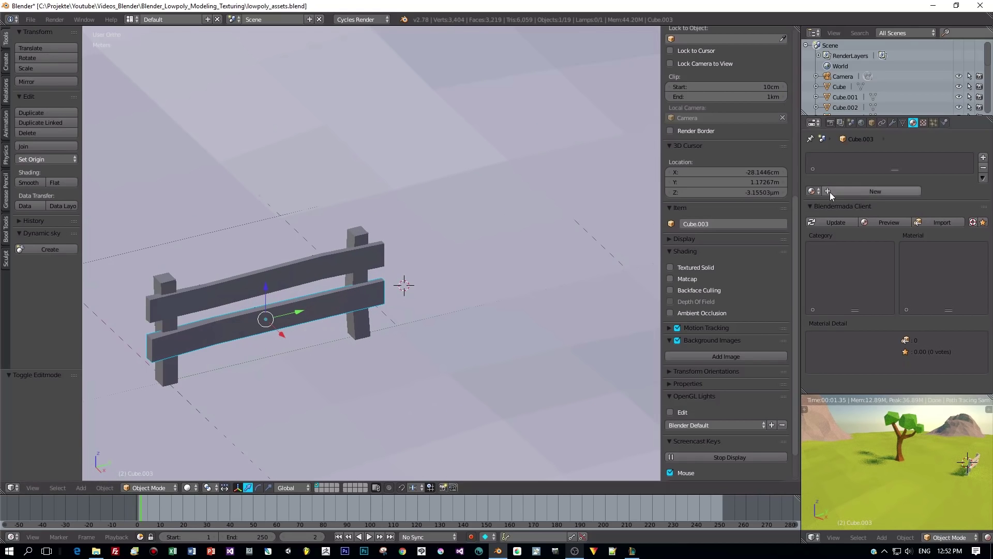
left_click(812, 191)
left_click(334, 263)
right_click(335, 263)
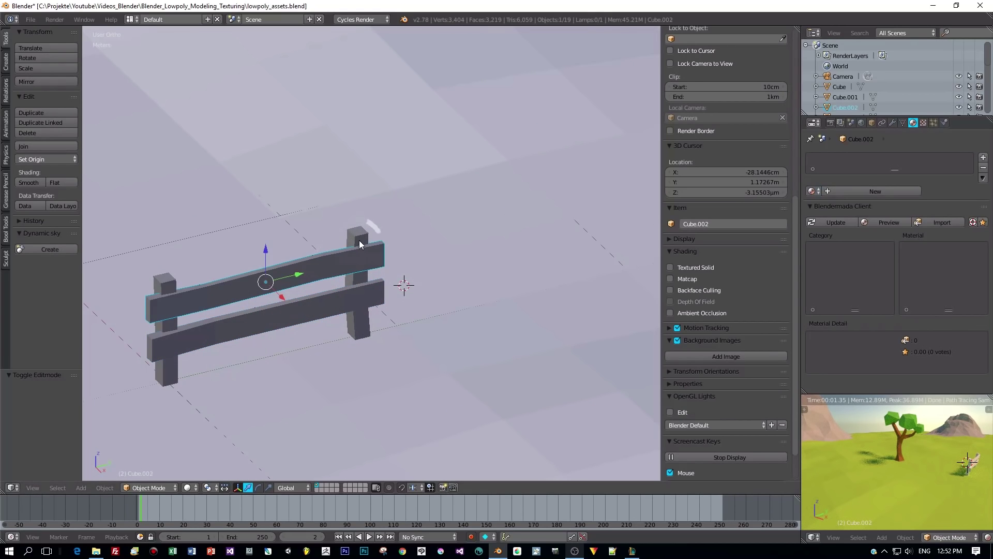
right_click(363, 274, "shift")
key("ctrl+j")
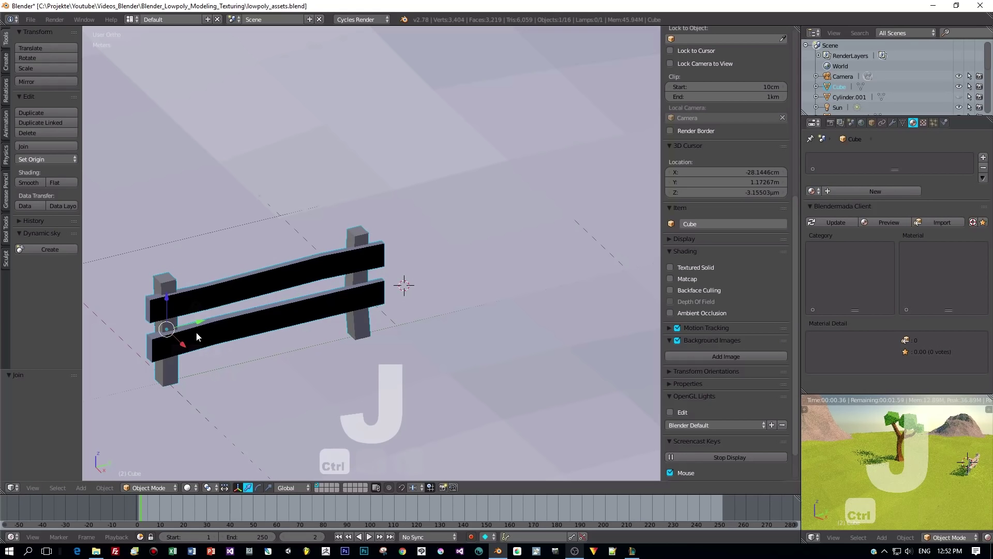
Recalculate the normals of the entire joined fence mesh to face outward.
key("Tab")
left_click(252, 328)
key("a")
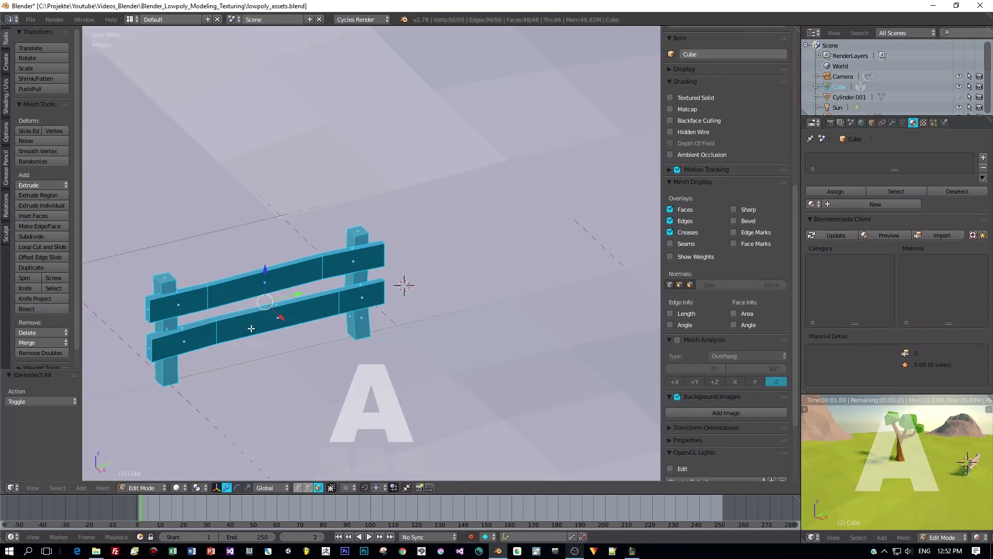
key("ctrl+n")
key("Tab")
left_click(223, 305)
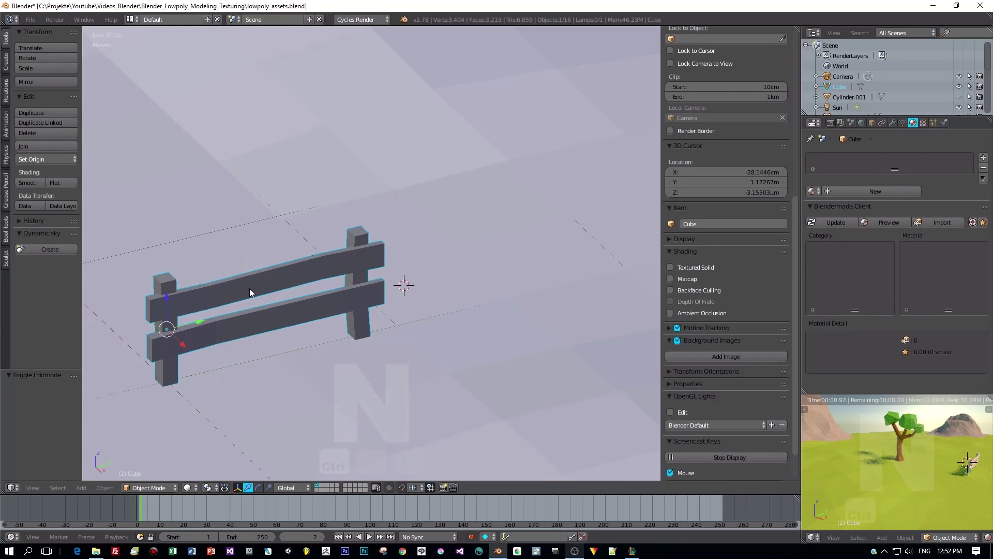
Assign the existing matTrees material to the fence and rename it matLowPoly.
left_click(815, 193)
left_click(824, 207)
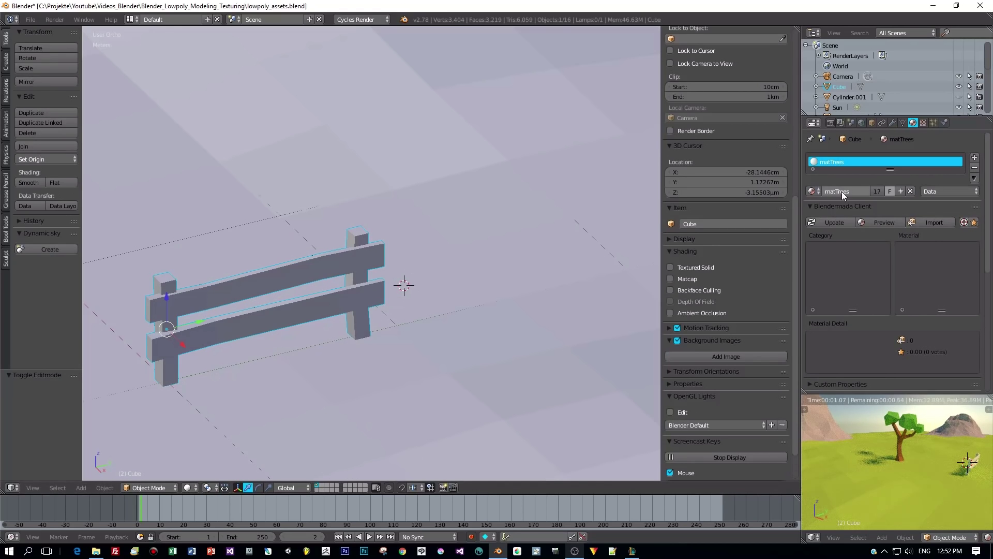
left_click(842, 191)
type("matLowPoly")
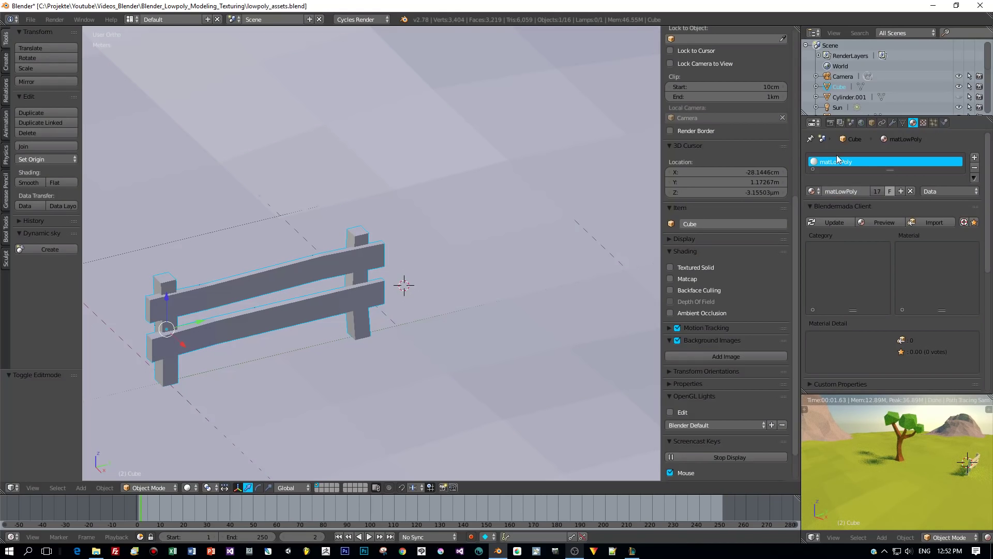
Check the fence's matLowPoly material assignment and its image texture settings.
left_click(814, 191)
left_click(825, 208)
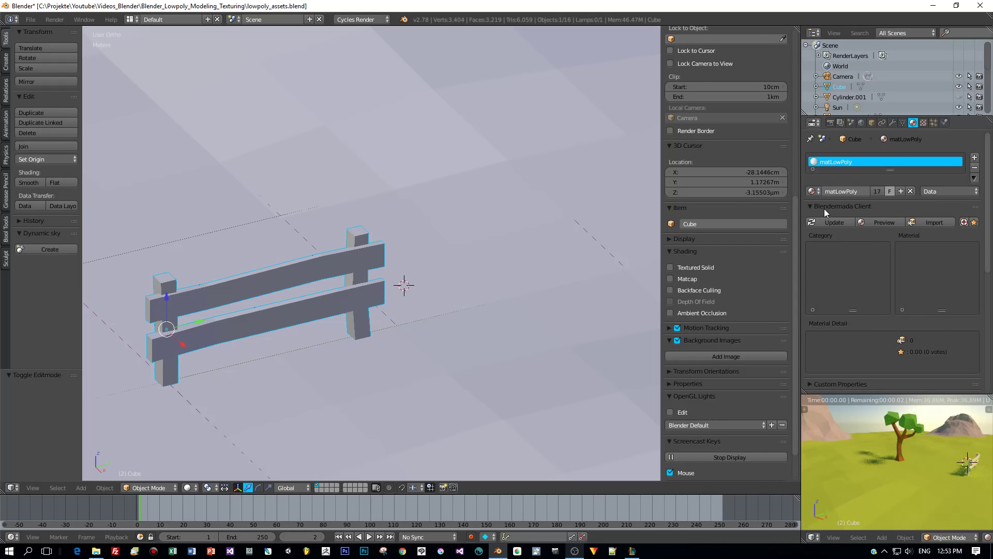
left_click(922, 123)
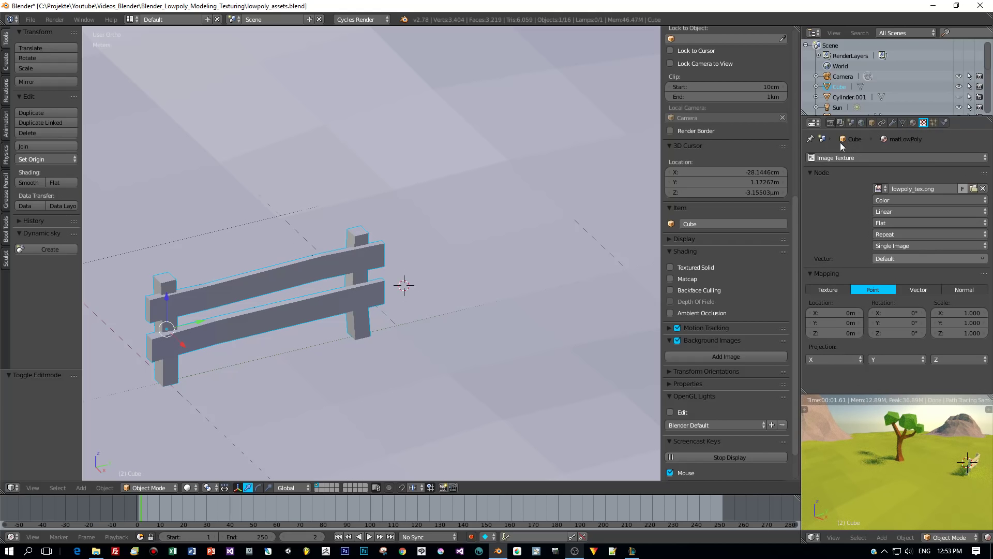
left_click(914, 124)
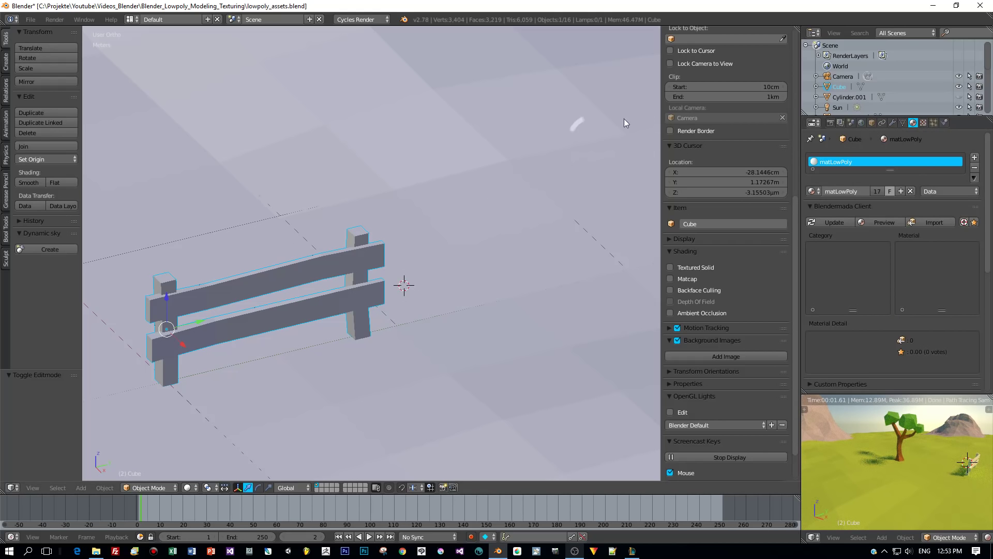
Split the 3D view in two and make the new area a UV/Image Editor focused on the lowpoly_tex.png color swatches.
left_click_drag(798, 29, 454, 55)
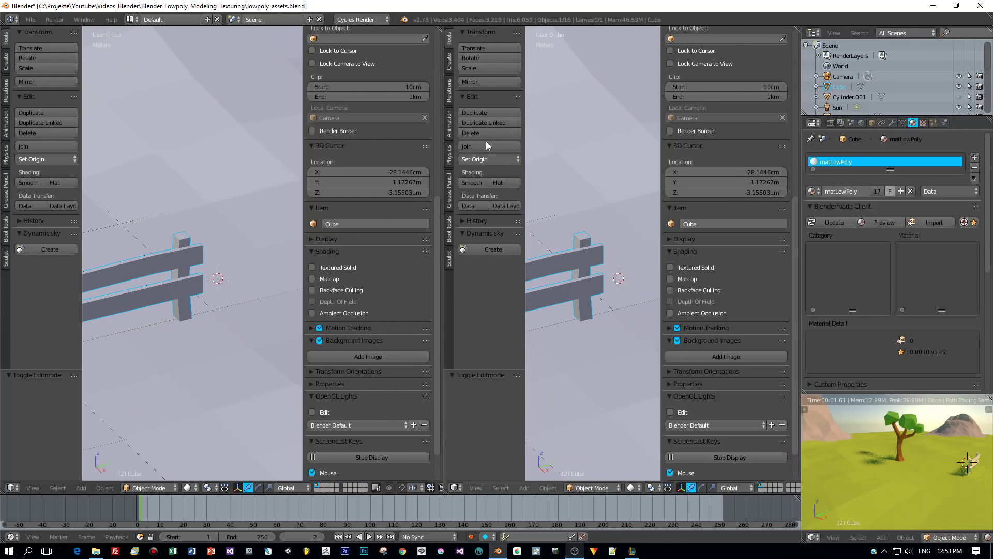
left_click(454, 488)
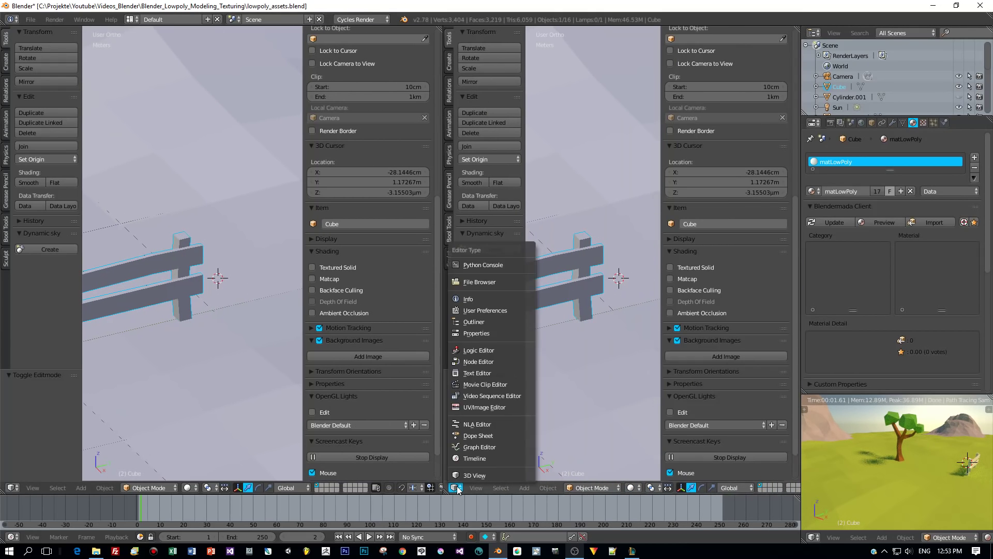
left_click(489, 408)
middle_click_drag(554, 266, 618, 310)
scroll(574, 341, "up", 3)
scroll(586, 298, "up", 2)
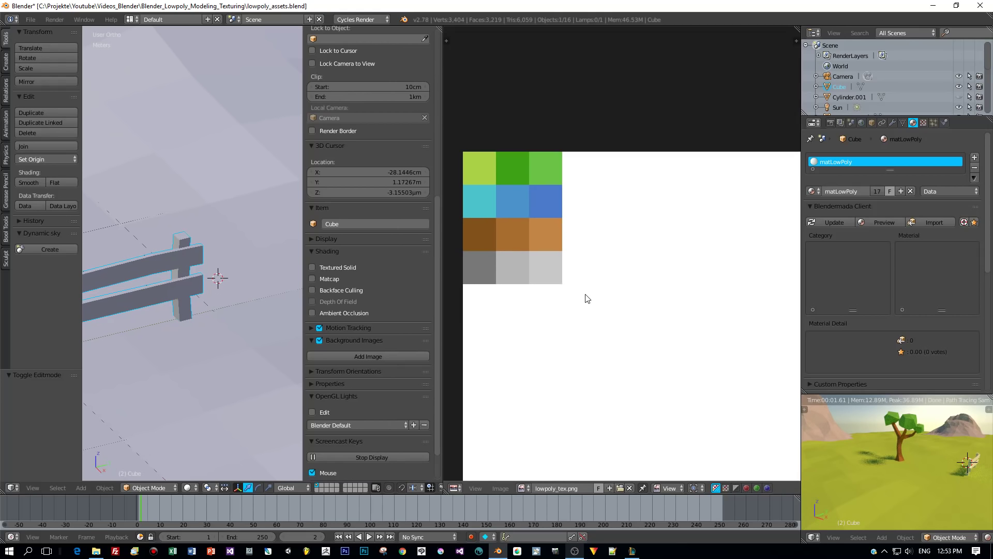
middle_click_drag(564, 314, 666, 334)
scroll(607, 348, "up", 1)
scroll(229, 289, "down", 2)
key("KP_Decimal")
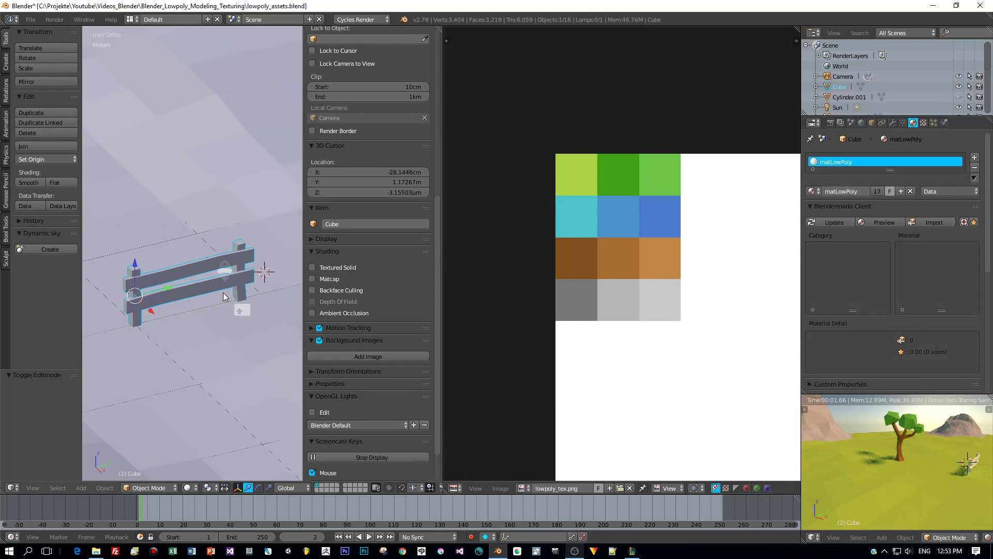
Select all faces of the fence in Edit Mode and unwrap them.
scroll(213, 300, "up", 1)
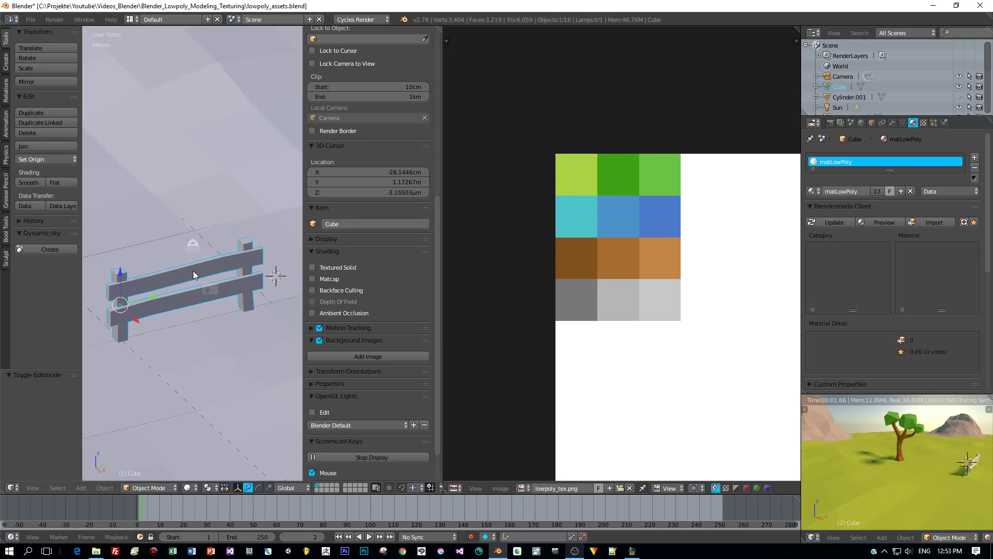
key("Tab")
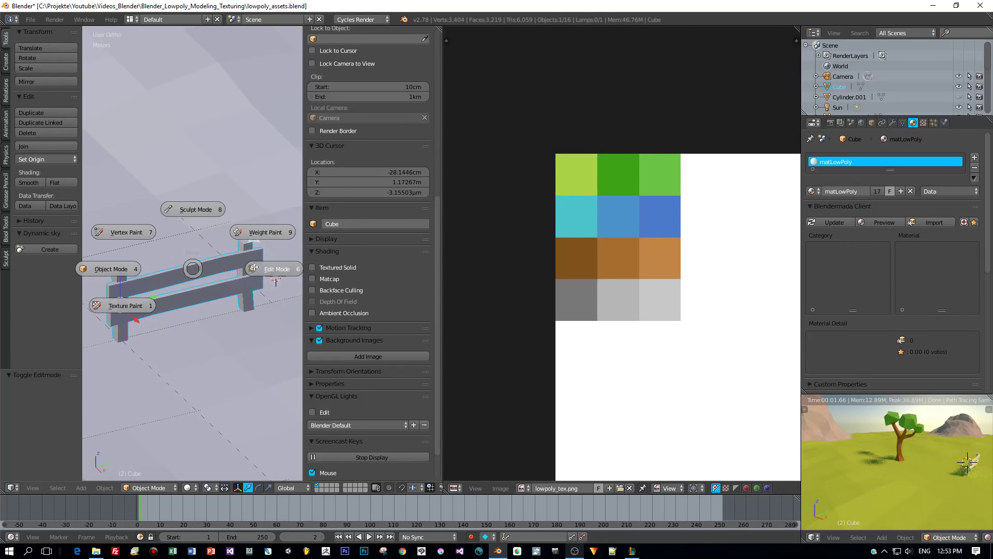
left_click(254, 267)
key("a")
key("a")
key("u")
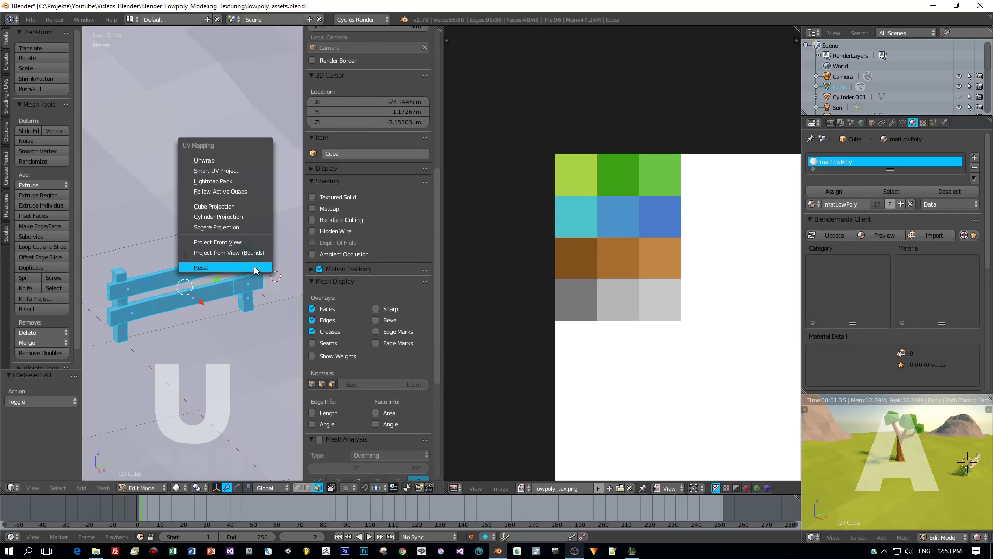
left_click(216, 161)
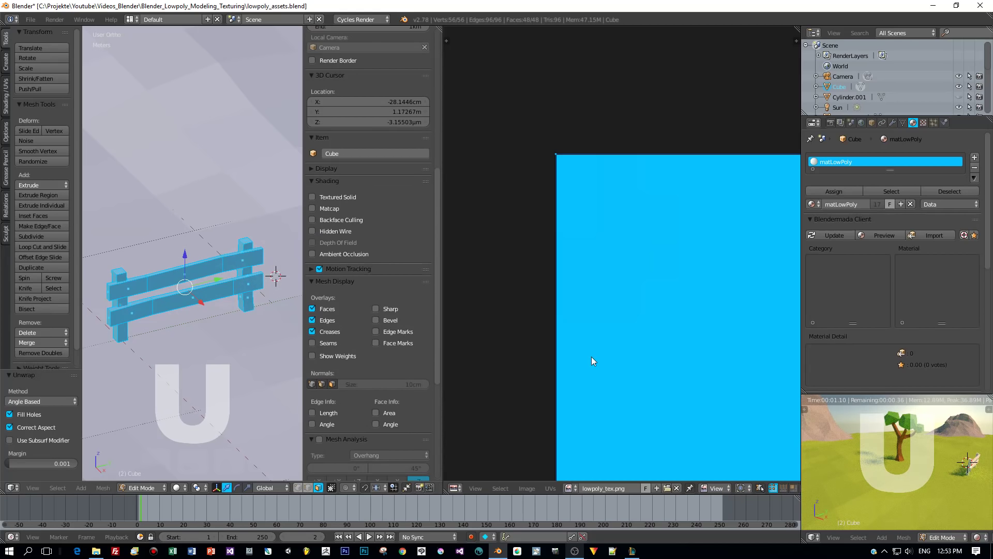
Select all the fence's UVs and scale them down to about 0.024, smaller than a single color swatch.
scroll(591, 356, "down", 4)
middle_click_drag(627, 348, 565, 346)
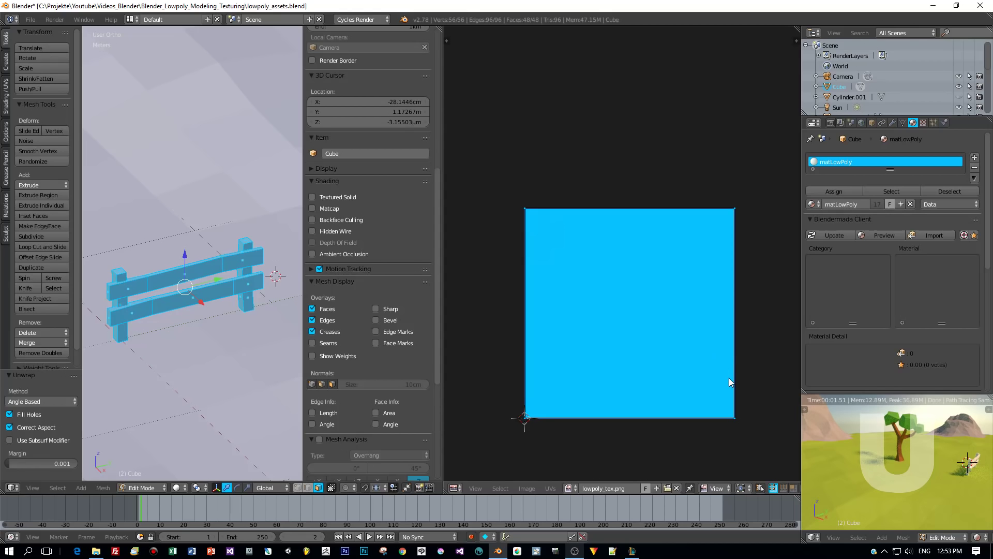
key("a")
key("a")
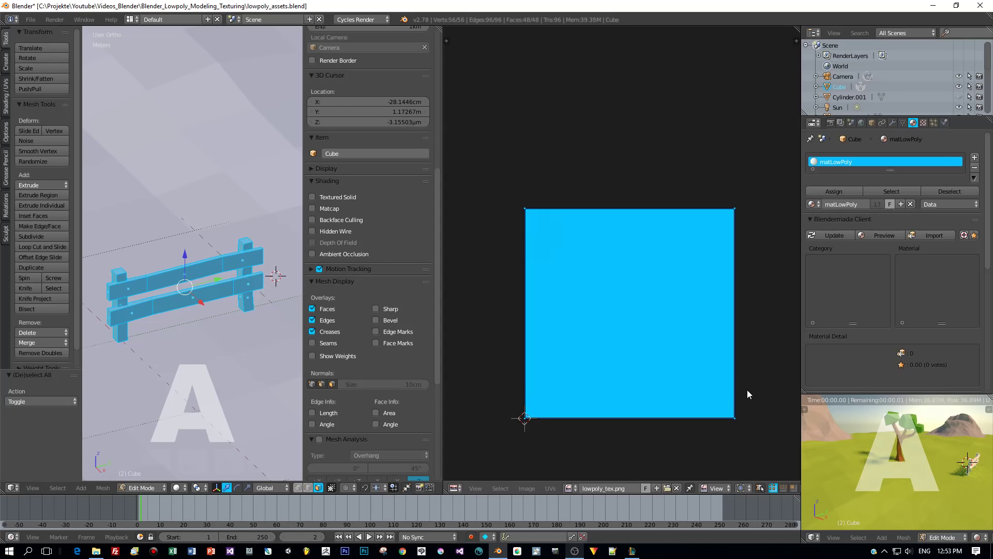
key("s")
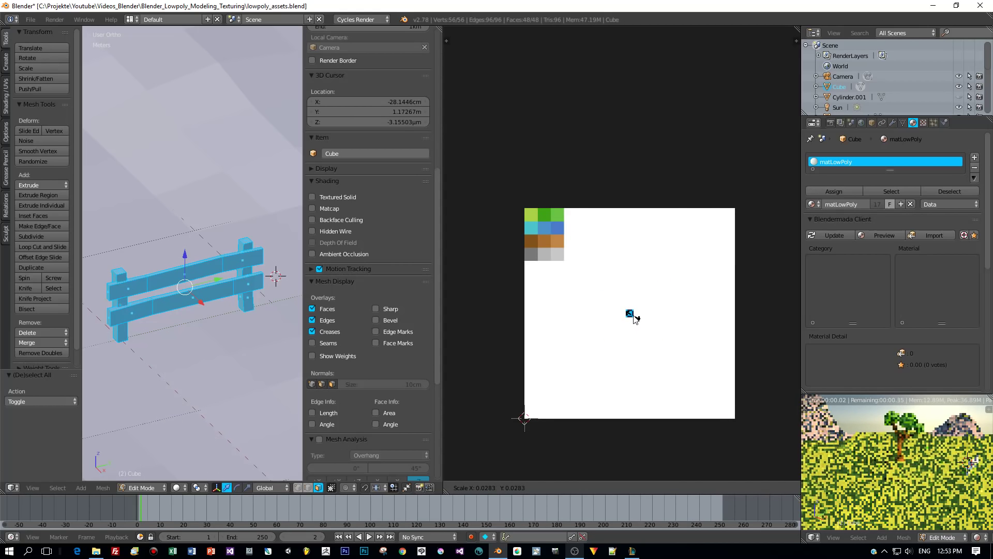
left_click(632, 317)
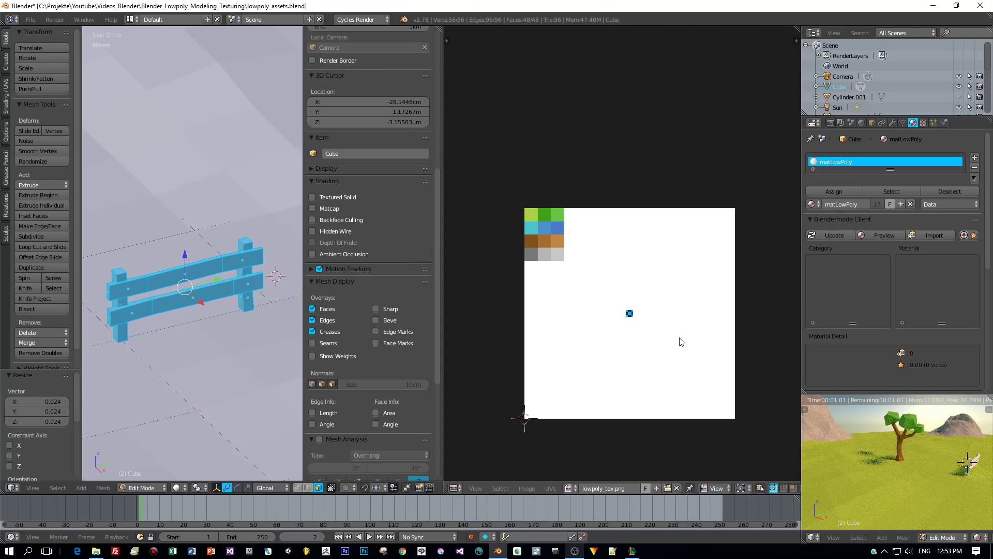
Move the shrunken UVs onto the dark brown swatch and inspect the colored fence in the rendered preview.
key("g")
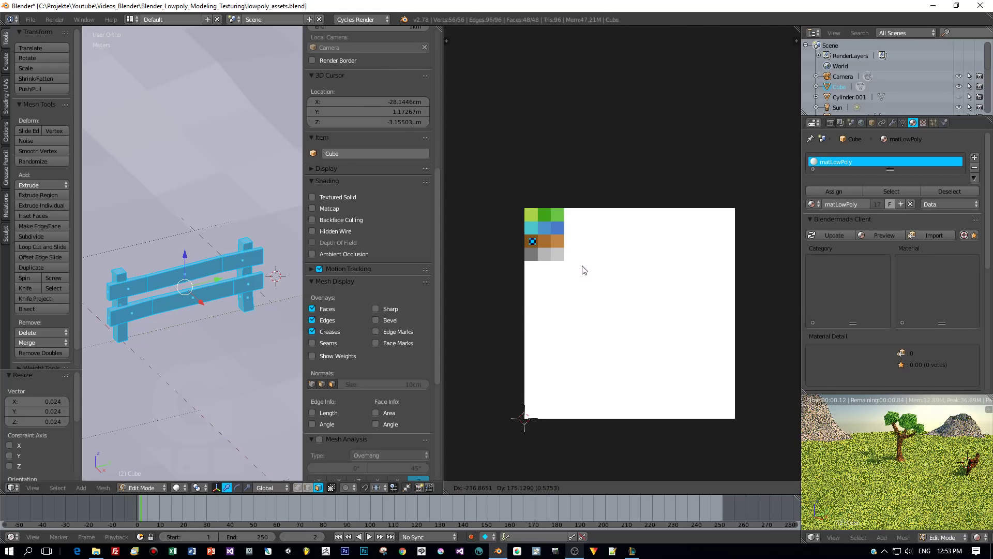
left_click(584, 270)
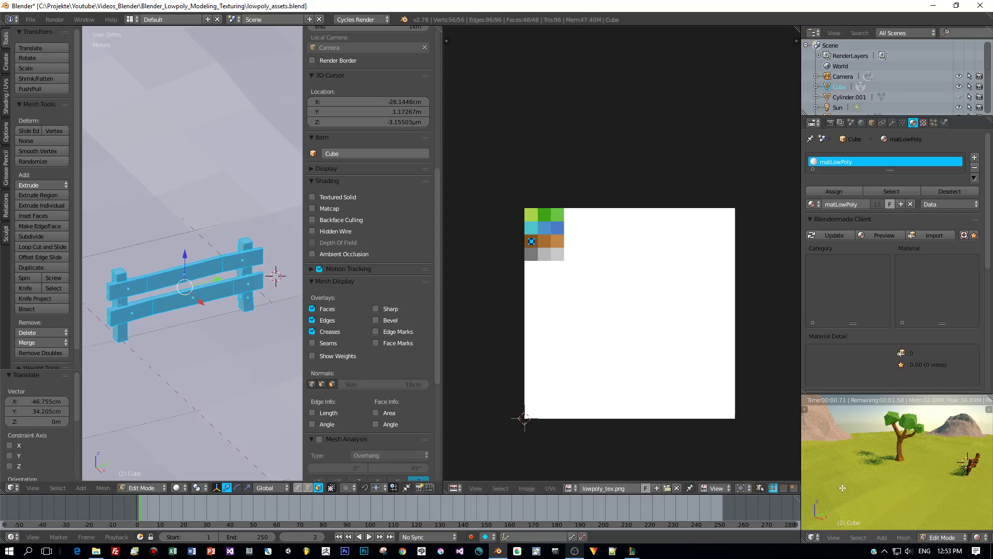
middle_click_drag(936, 487, 901, 481, "shift")
scroll(900, 480, "up", 3)
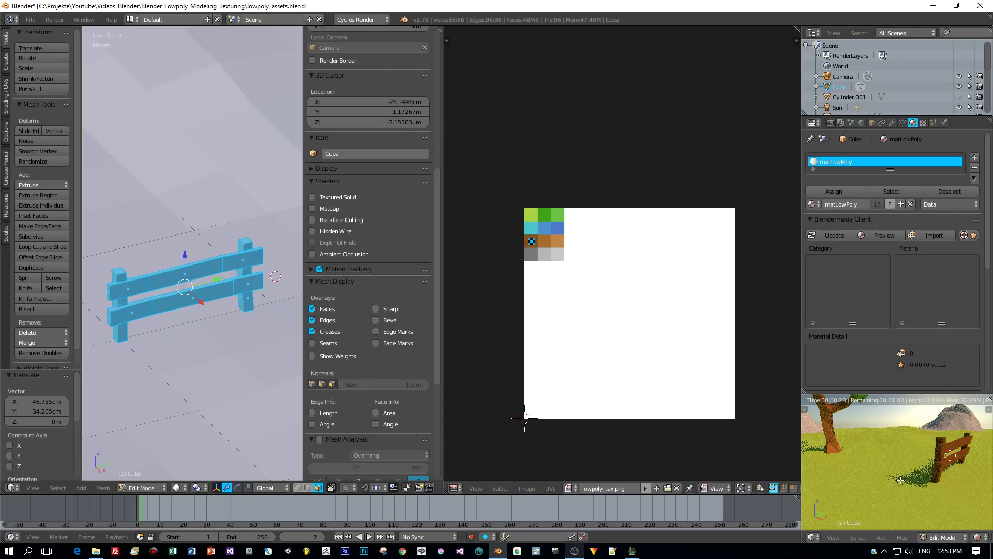
Select the top face of one post together with the end faces of both planks beside it.
right_click(947, 450)
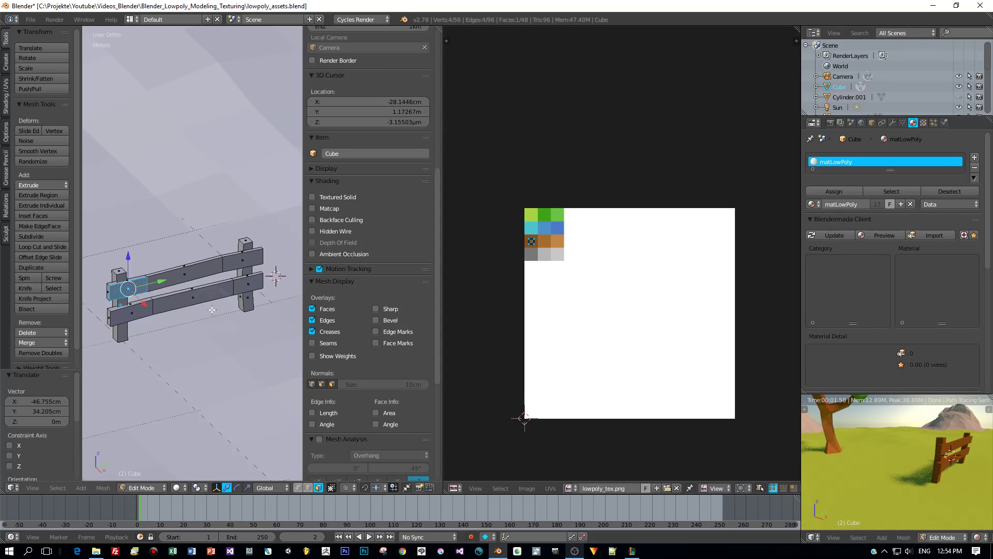
scroll(212, 309, "down", 1)
middle_click_drag(185, 307, 209, 337)
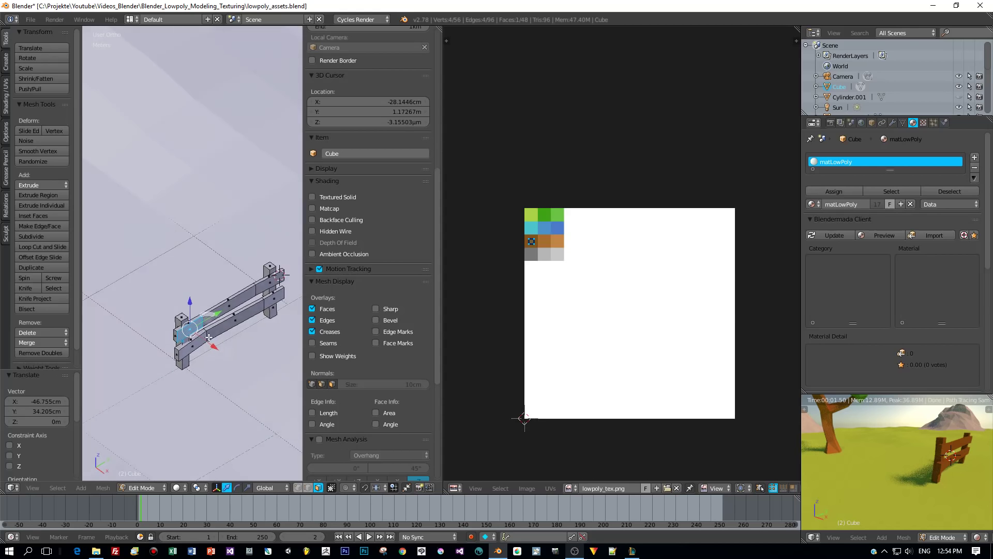
scroll(191, 358, "up", 2)
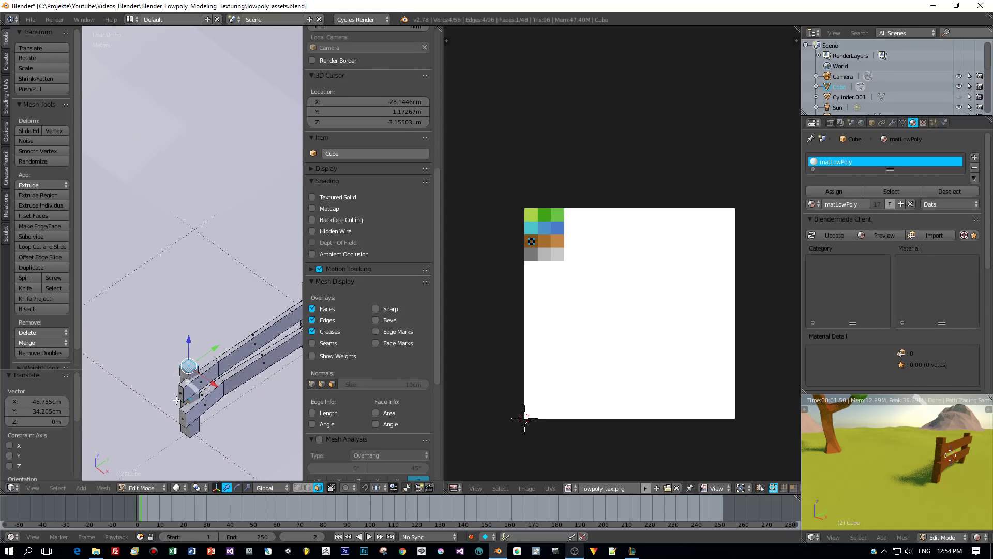
right_click(183, 419, "shift")
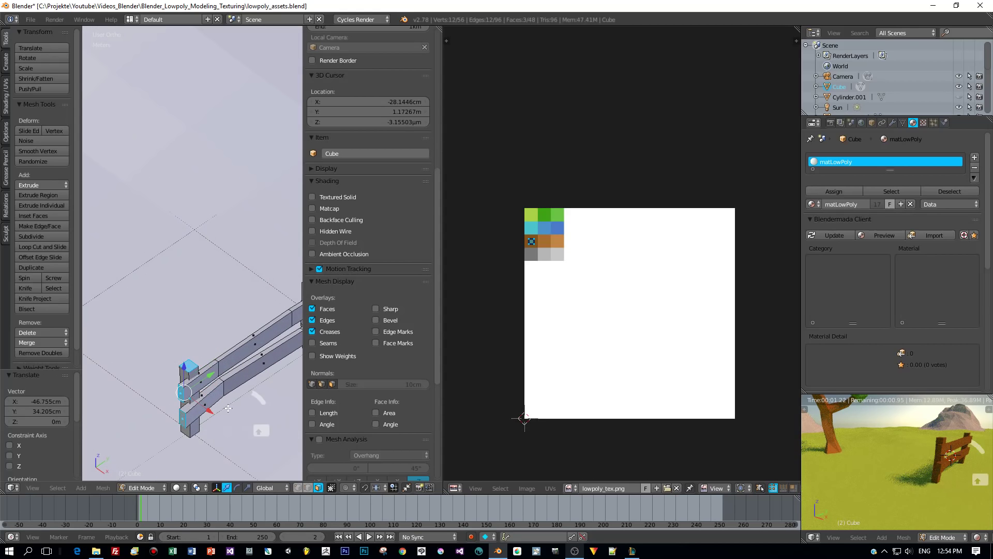
middle_click_drag(228, 408, 140, 379)
middle_click_drag(133, 341, 192, 356, "shift")
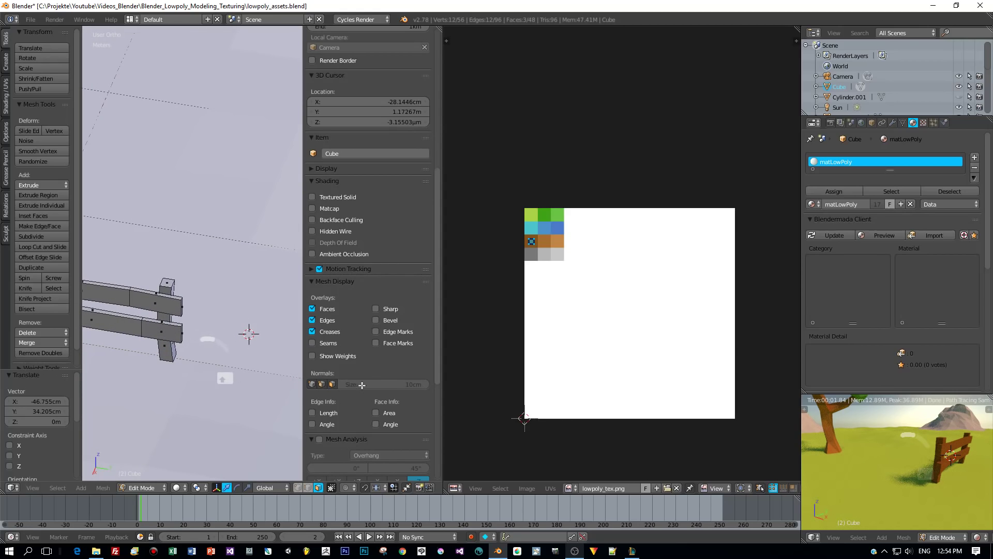
Switch the preview out of rendered shading and add the other post's top face and its neighboring plank end faces to the selection.
left_click(977, 537)
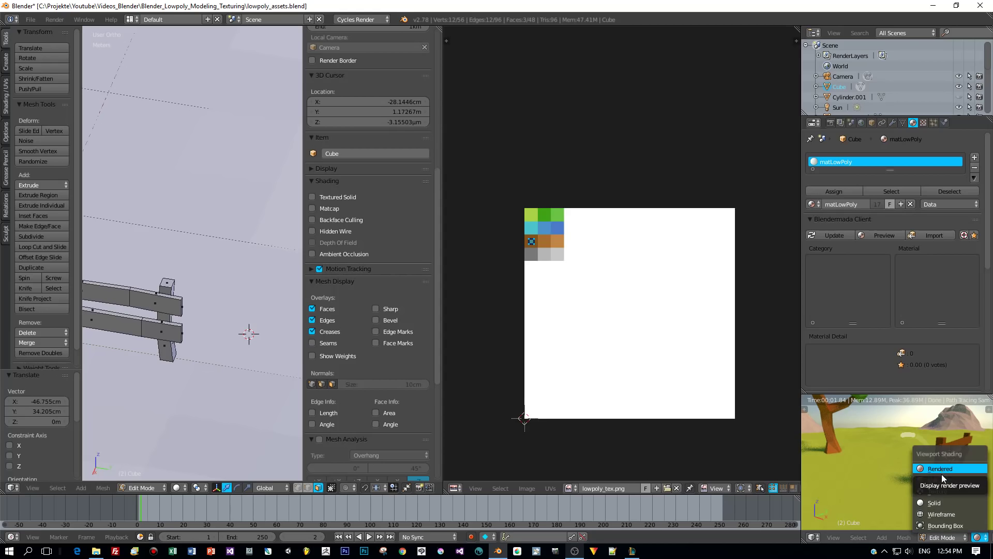
left_click(939, 481)
middle_click_drag(246, 280, 174, 290)
left_click(178, 305, "shift")
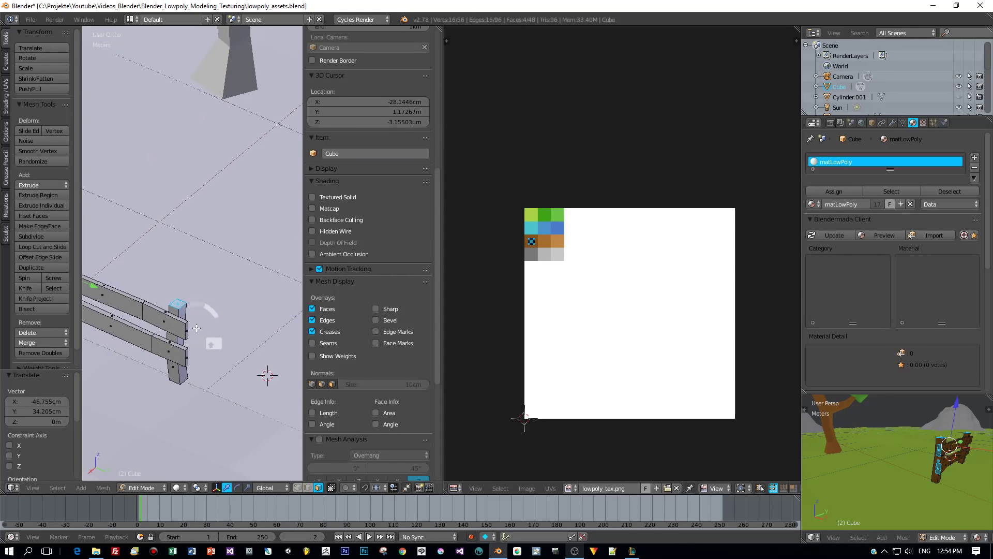
left_click(187, 330, "shift")
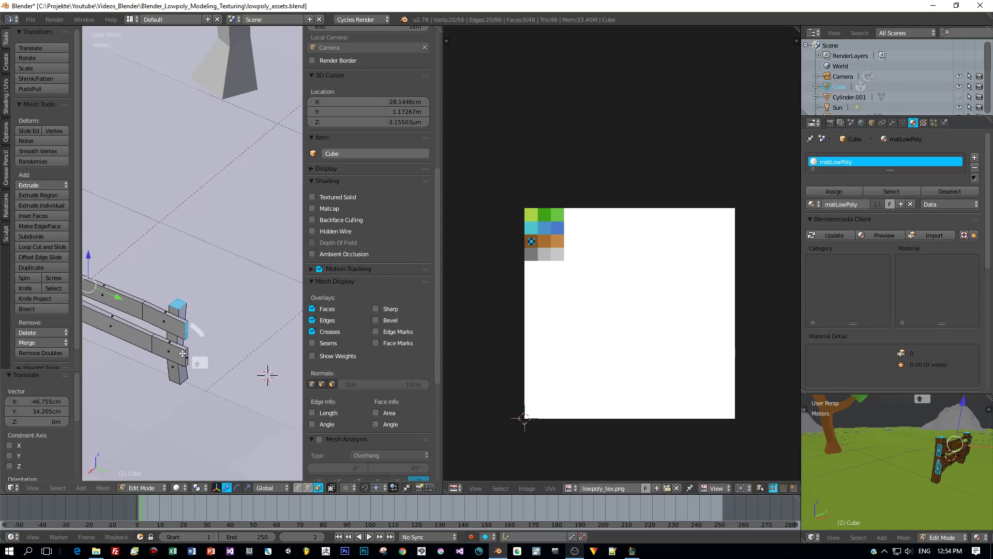
left_click(187, 356, "shift")
Move the selected faces' UVs onto the medium brown swatch and check the placement by selecting single faces on the fence.
scroll(557, 263, "up", 2)
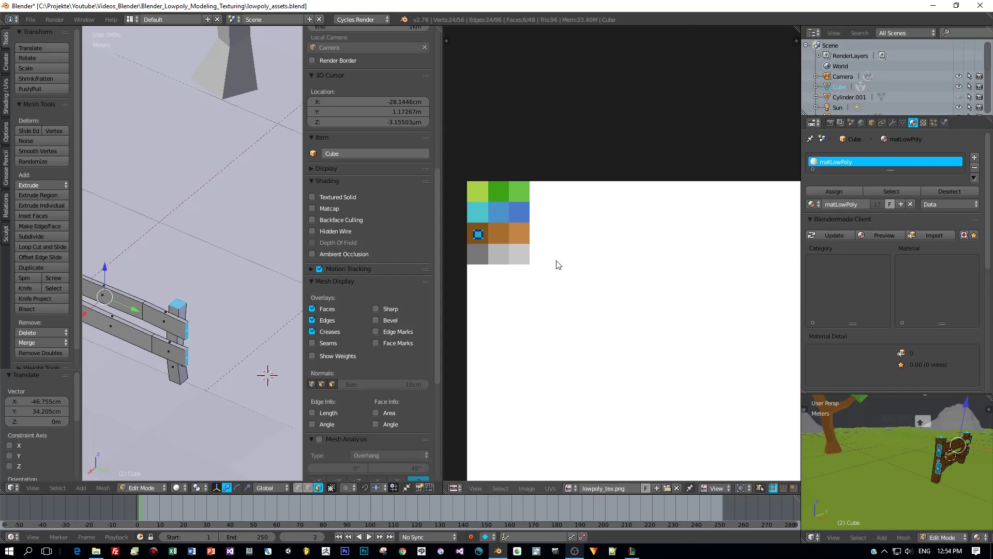
middle_click_drag(545, 248, 598, 265)
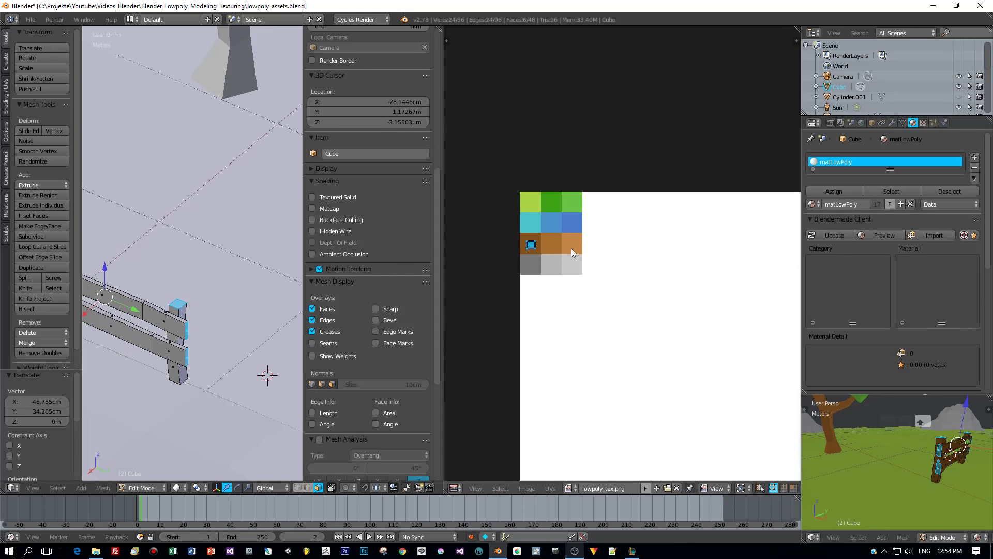
key("g")
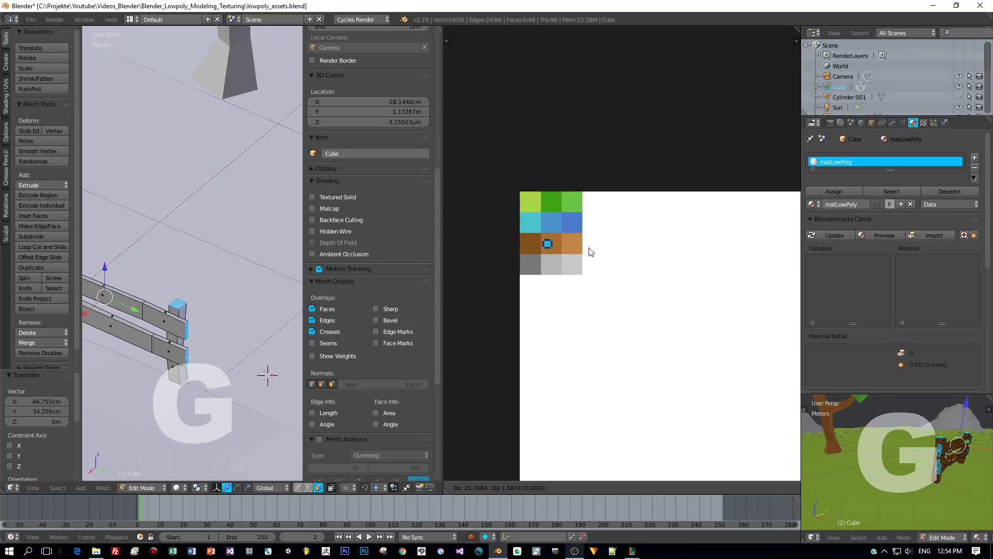
left_click(593, 252)
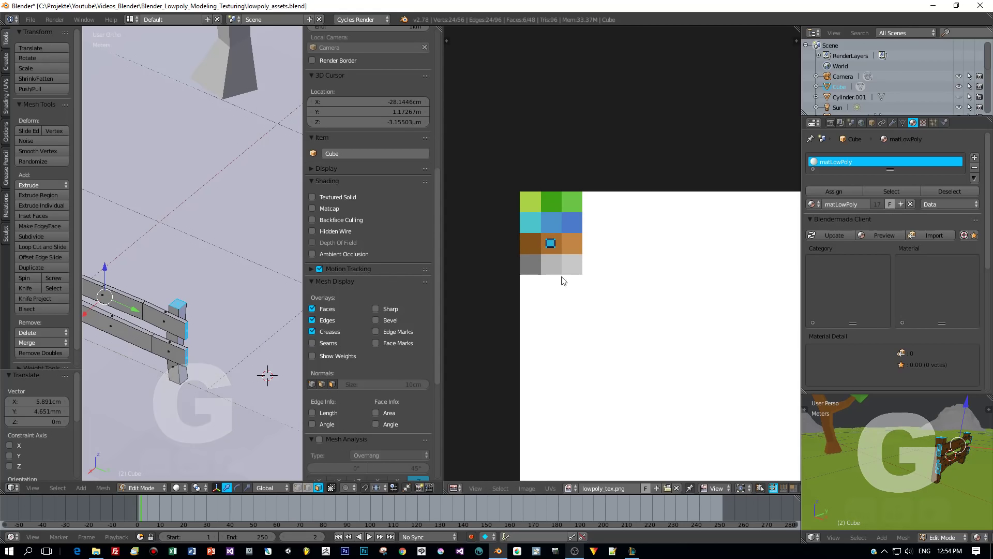
right_click(151, 305)
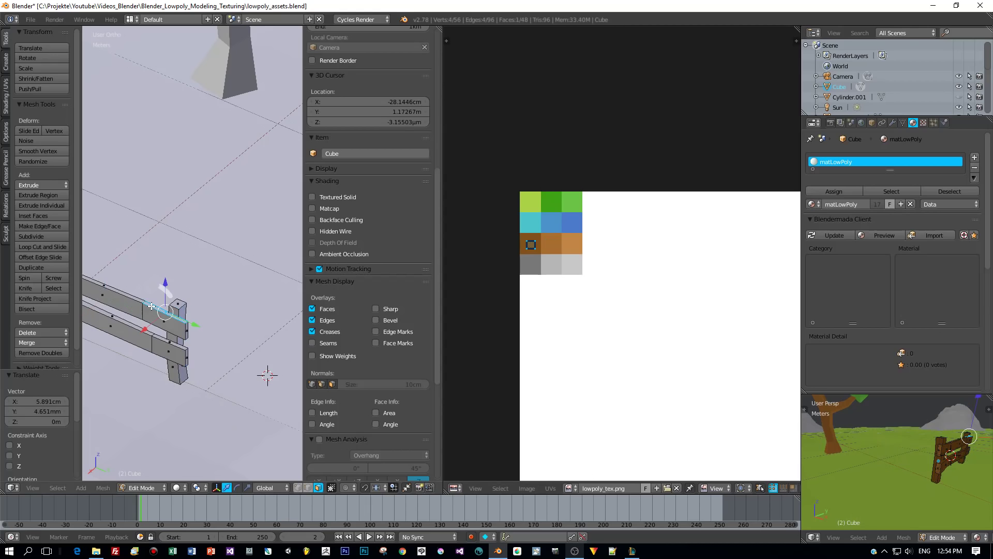
right_click(180, 305)
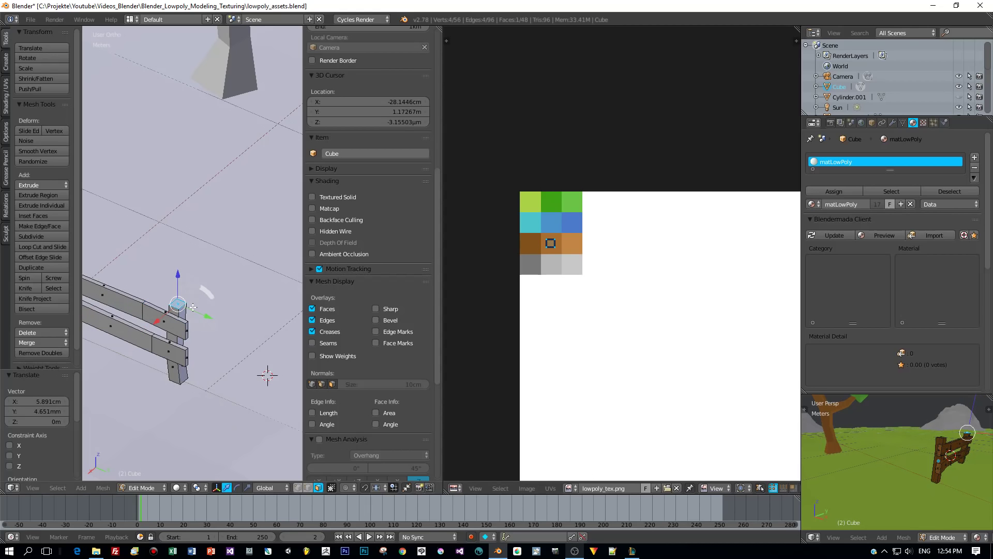
Return to Object Mode and duplicate the fence, moving the copy 1.081 m along the Y axis.
scroll(182, 310, "down", 5)
middle_click_drag(174, 336, 250, 350)
scroll(223, 334, "up", 3)
key("Tab")
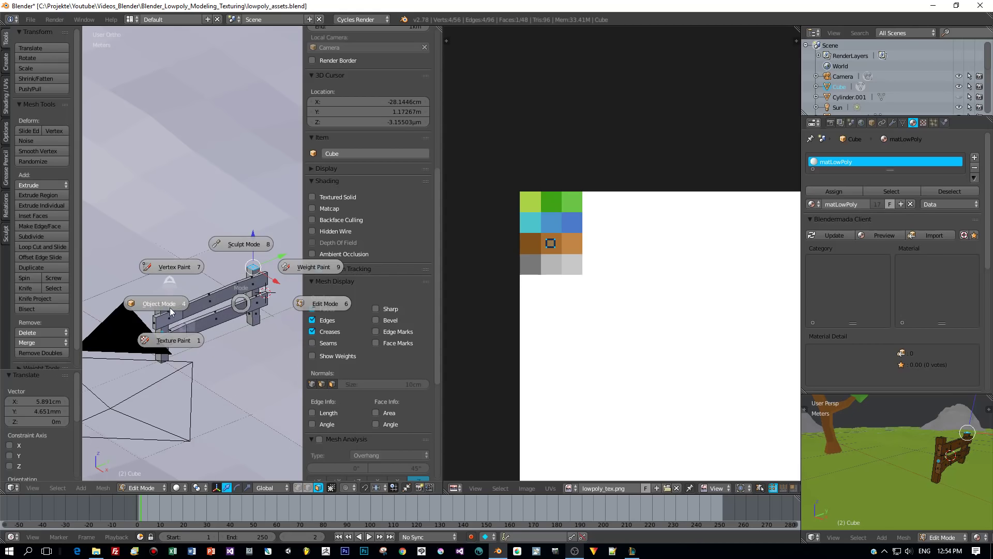
left_click(159, 303)
scroll(228, 318, "down", 2)
middle_click_drag(227, 317, 193, 306)
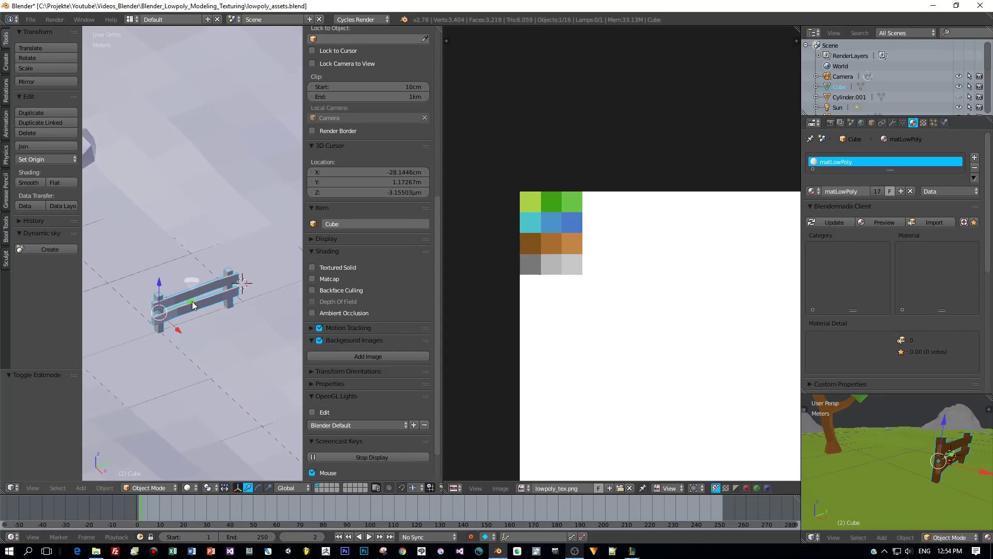
key("shift+d")
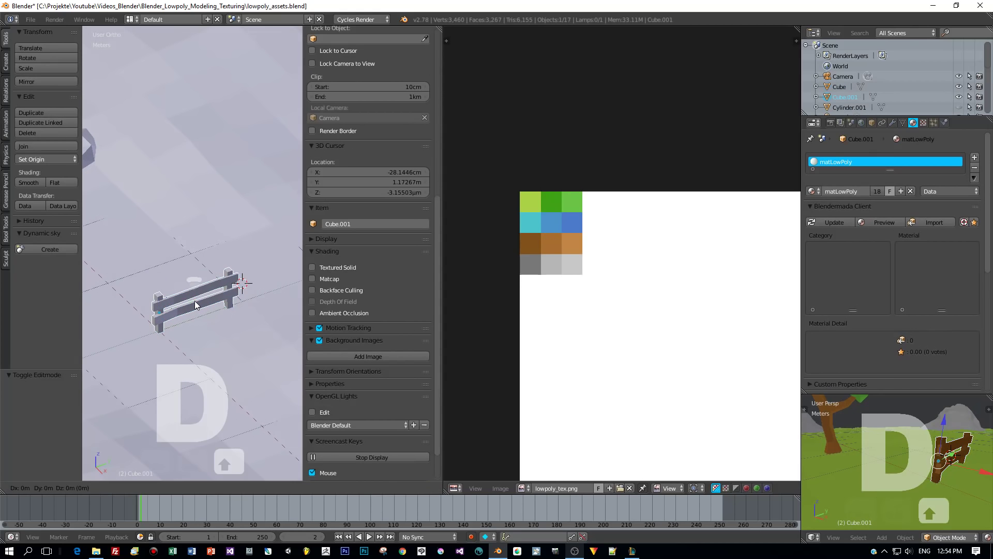
key("y")
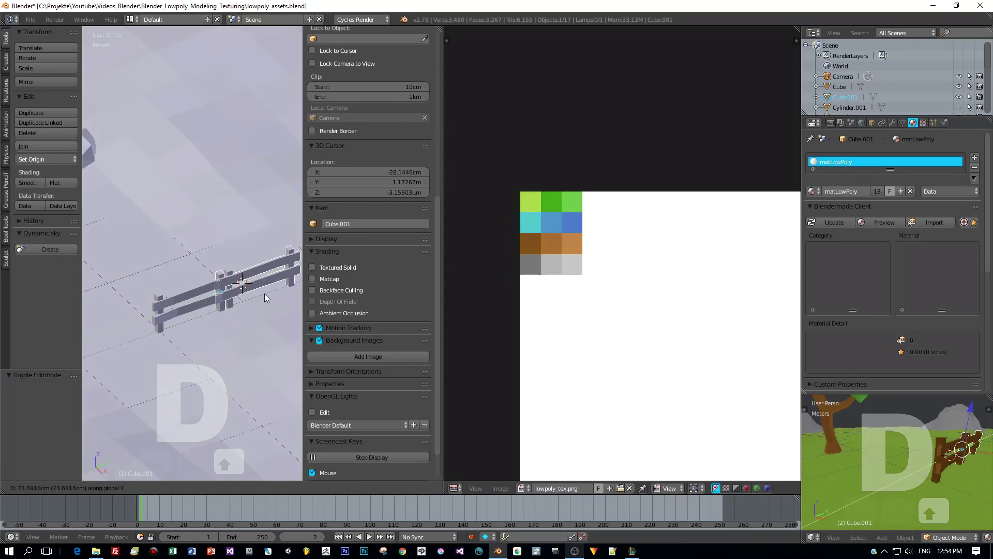
left_click(291, 287)
Rotate the duplicated fence segment about 14.2° around the Z axis.
middle_click_drag(268, 304, 257, 344)
key("r")
key("z")
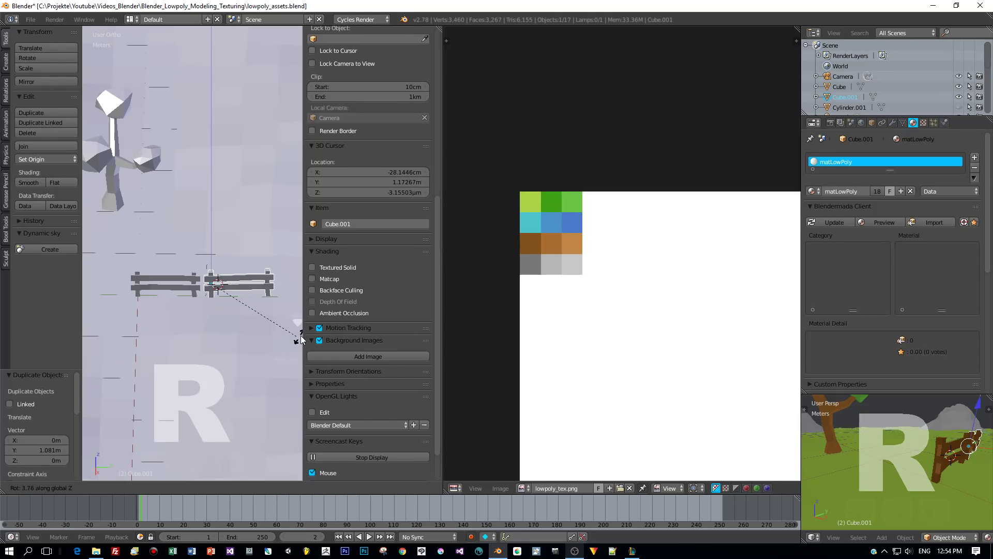
left_click(95, 325)
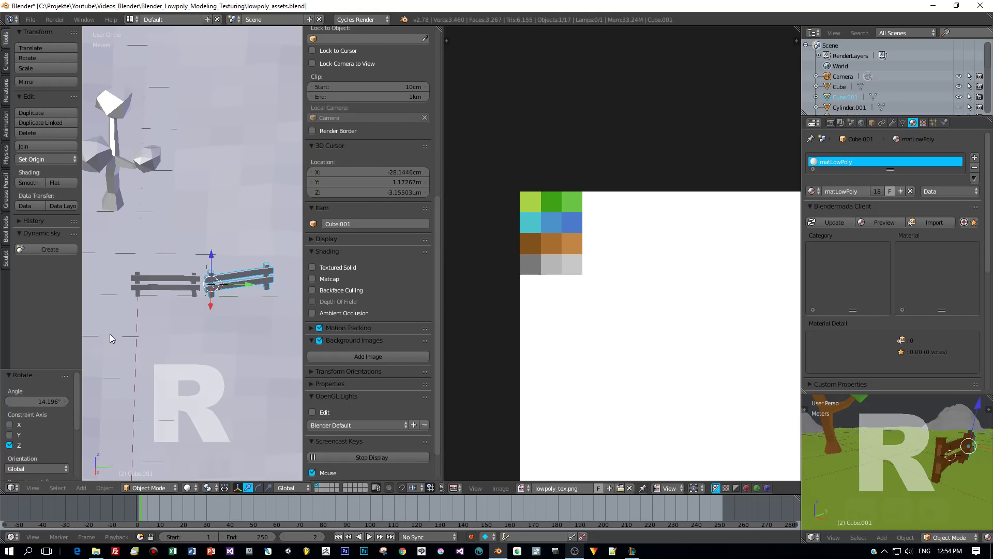
In the copied fence's Edit Mode, switch to edge selection and shift the upper plank's edge loop near the first post about 2.1 cm along Y.
scroll(235, 314, "up", 5)
key("Tab")
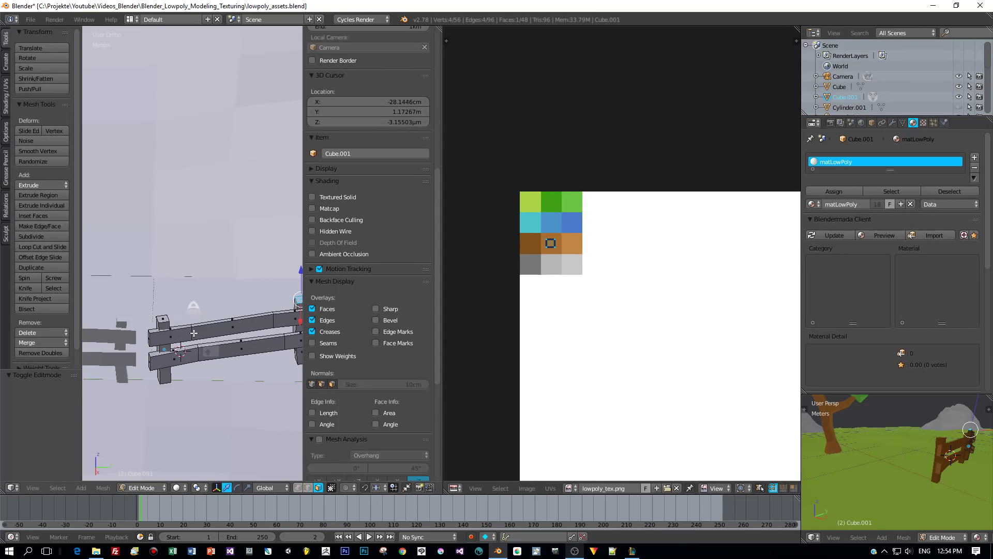
right_click(193, 333, "shift")
key("a")
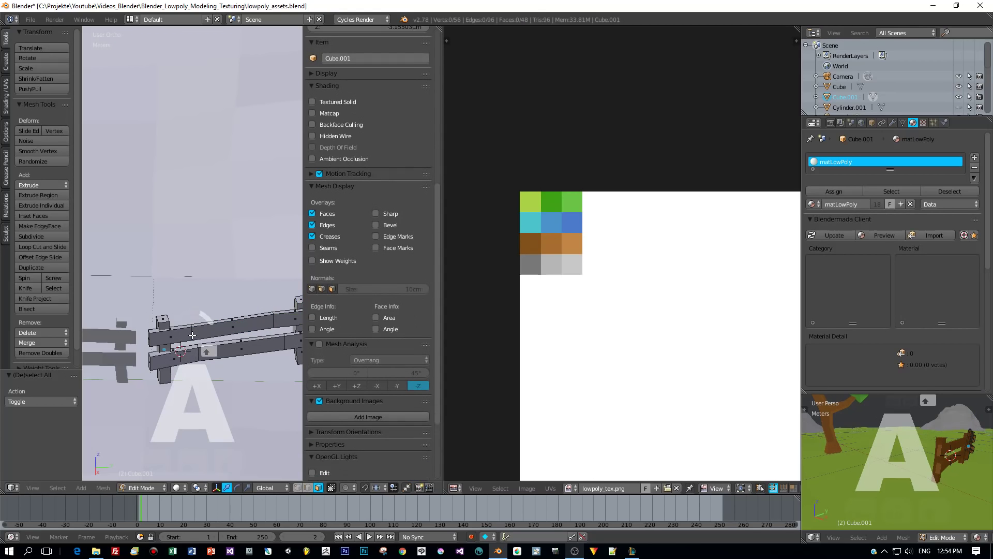
scroll(367, 310, "down", 4)
left_click(309, 489)
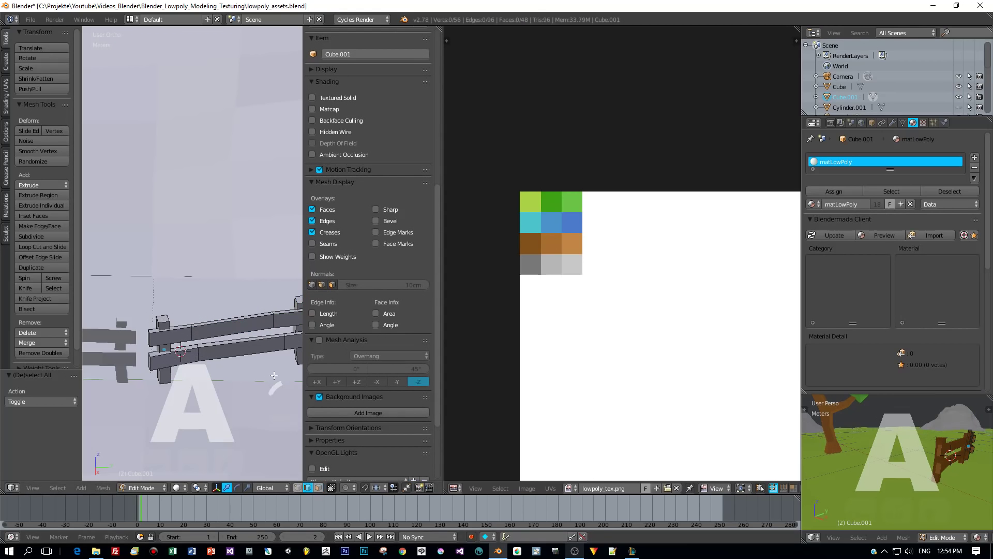
right_click(191, 350, "alt+shift")
key("g")
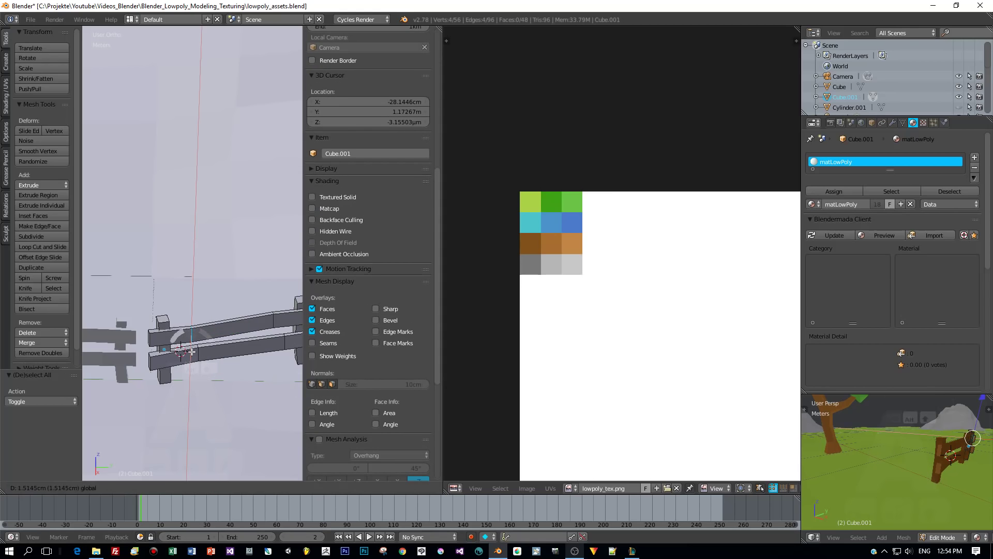
key("y")
left_click(195, 358)
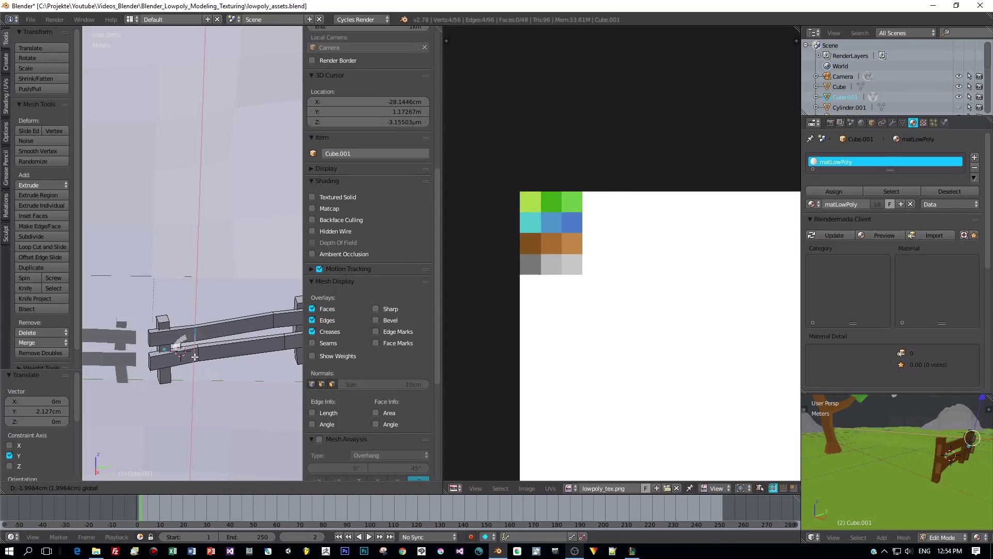
Shift the lower plank's edge loop near the same post about -2.5 cm along X and slightly adjust the upper plank's end.
key("a")
right_click(199, 359, "alt+shift")
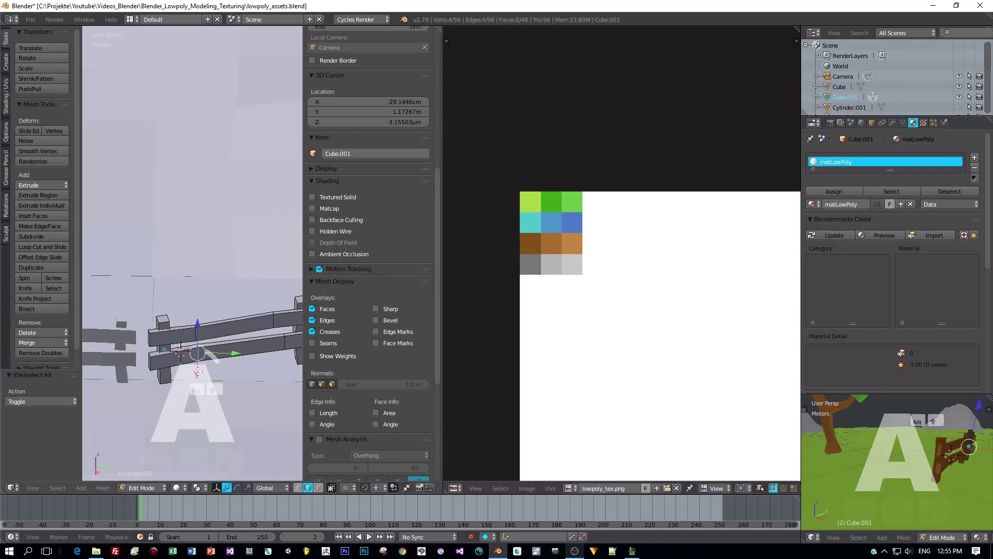
left_click_drag(227, 353, 208, 374)
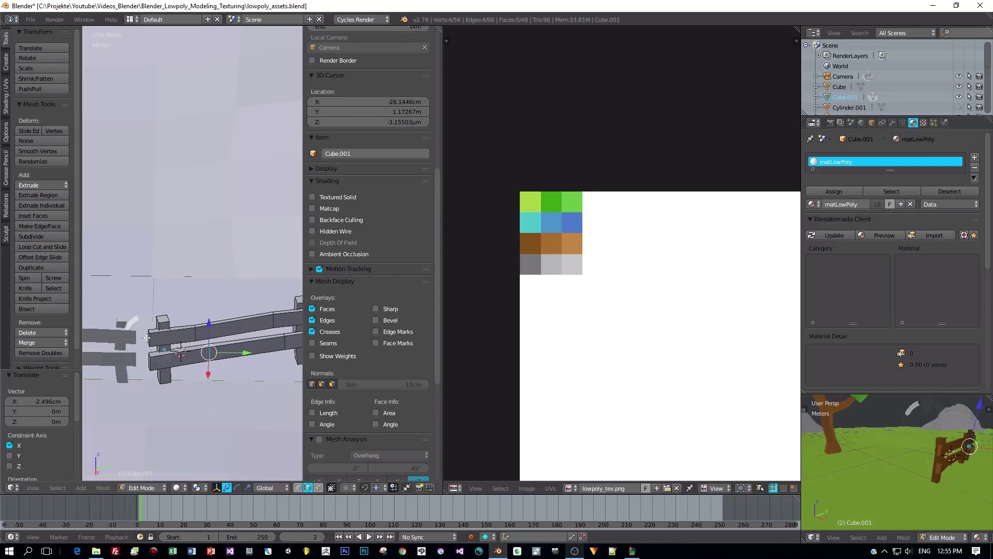
right_click(148, 337, "shift")
left_click_drag(188, 322, 188, 324)
scroll(204, 368, "down", 2)
middle_click_drag(204, 369, 208, 314)
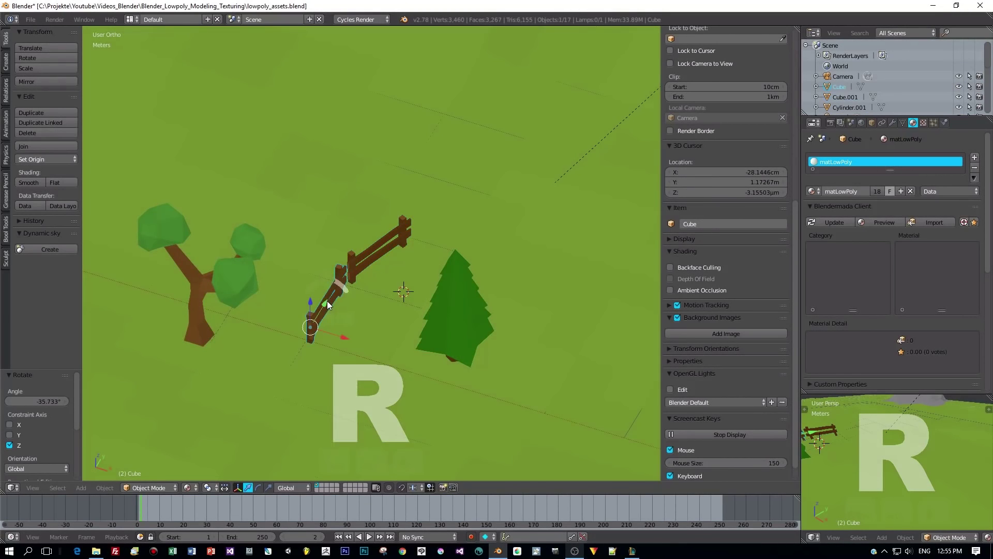
Duplicate the second fence segment in Object Mode and place the copy behind it to continue the row, fine-tuning it about 9.6 cm along X.
middle_click_drag(375, 292, 391, 300)
right_click(389, 237)
key("ctrl+d")
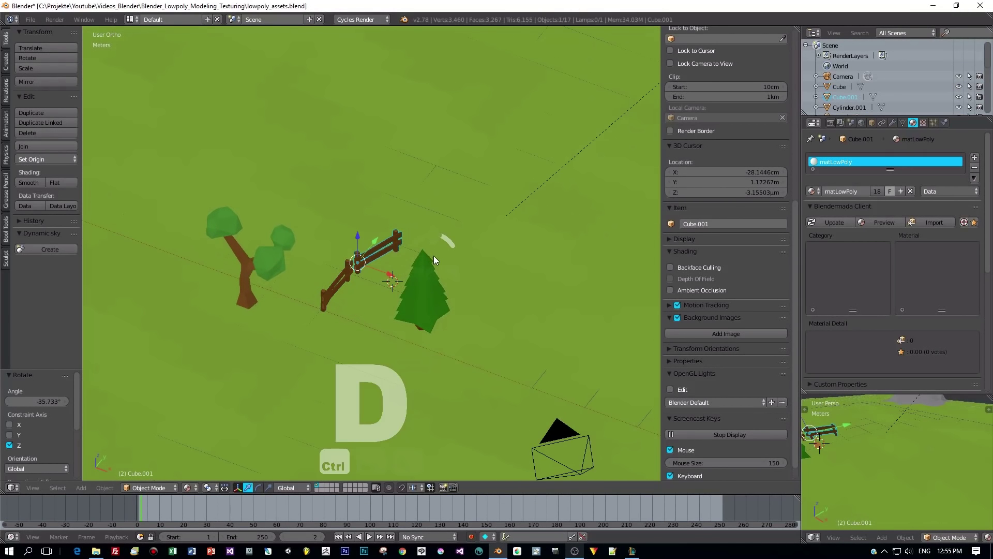
key("x")
key("shift+d")
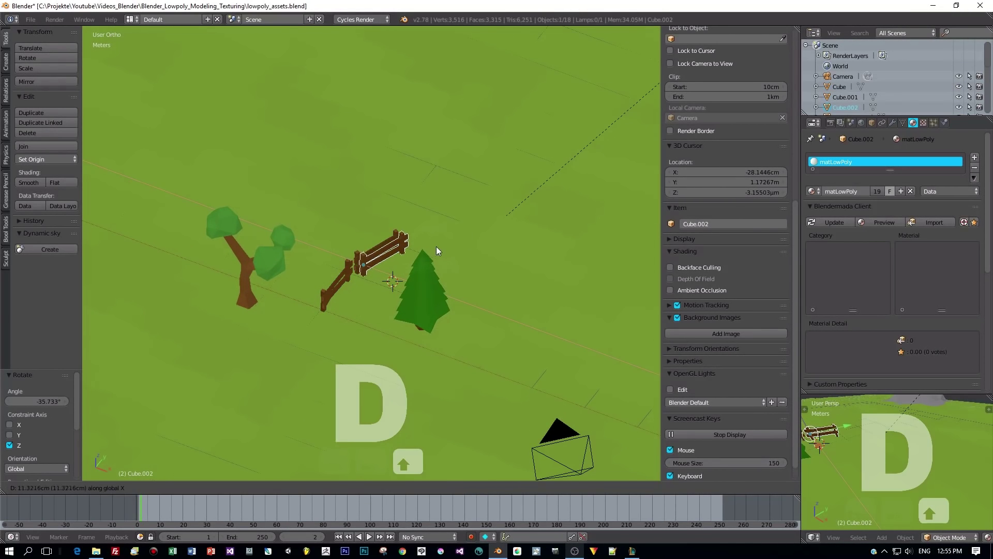
left_click(414, 263)
key("g")
key("x")
left_click(432, 220)
Rotate the third fence segment -9.15° around the Z axis and change the preview viewport's shading.
key("r")
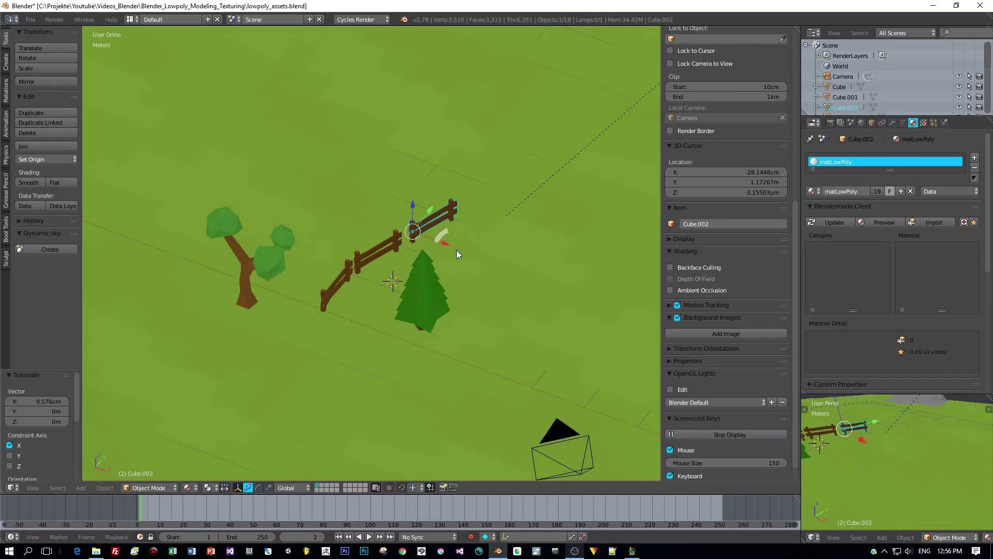
left_click(451, 256)
scroll(479, 287, "down", 4)
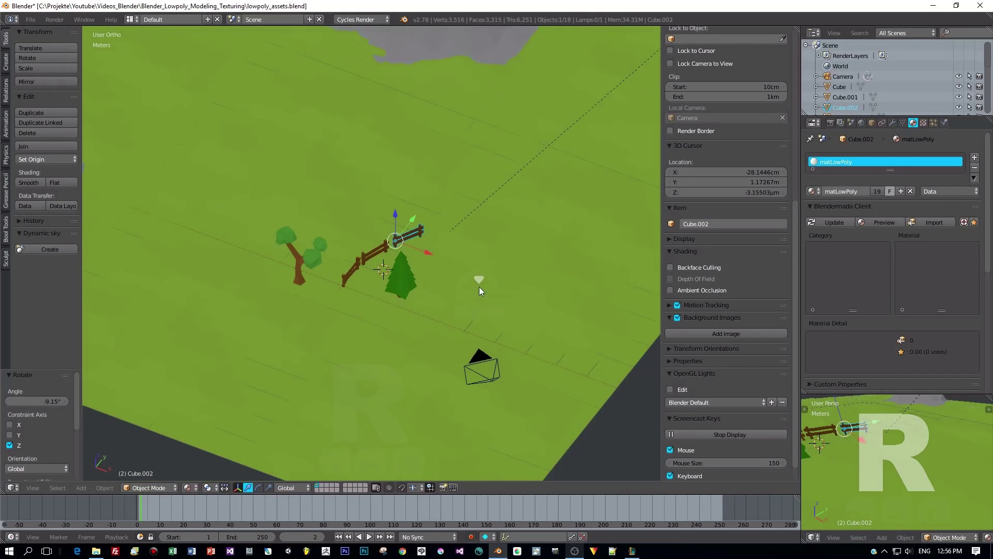
scroll(476, 311, "up", 2)
left_click(987, 537)
left_click(931, 443)
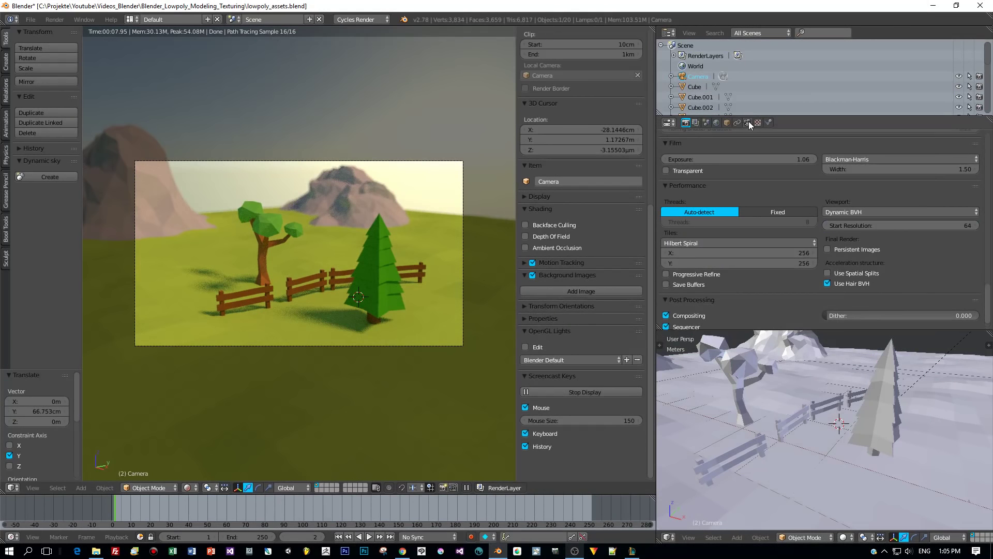
Review the camera's depth-of-field settings and render the final image of the landscape.
left_click(749, 121)
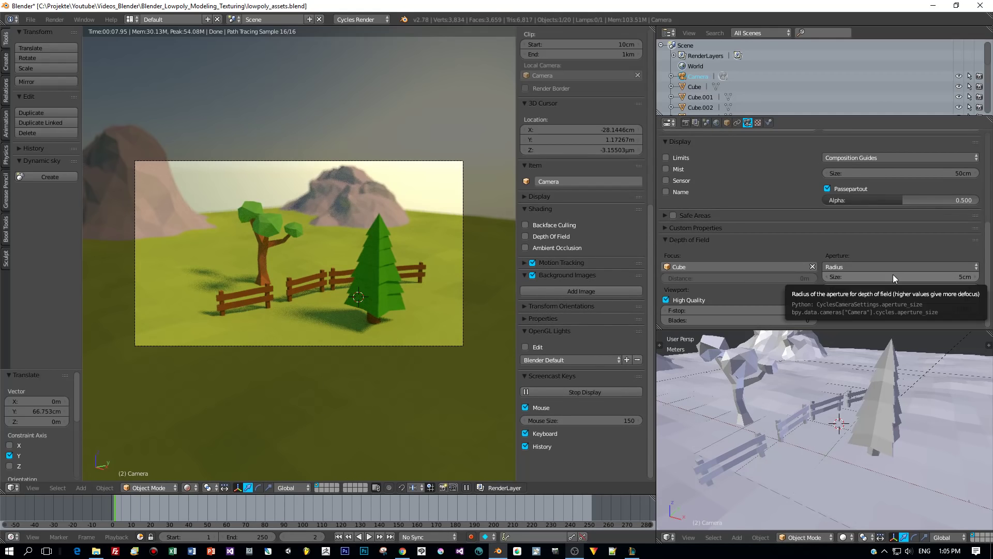
key("F12")
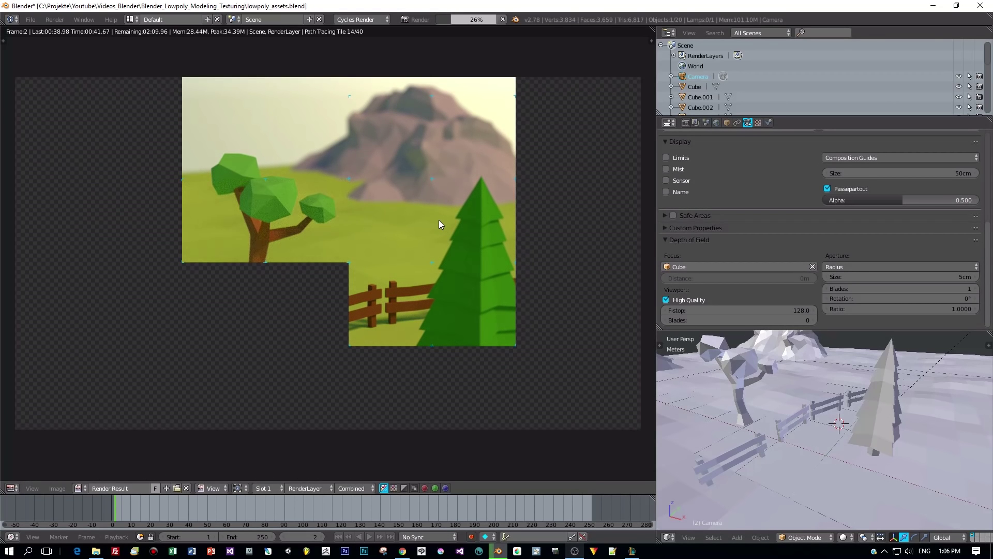